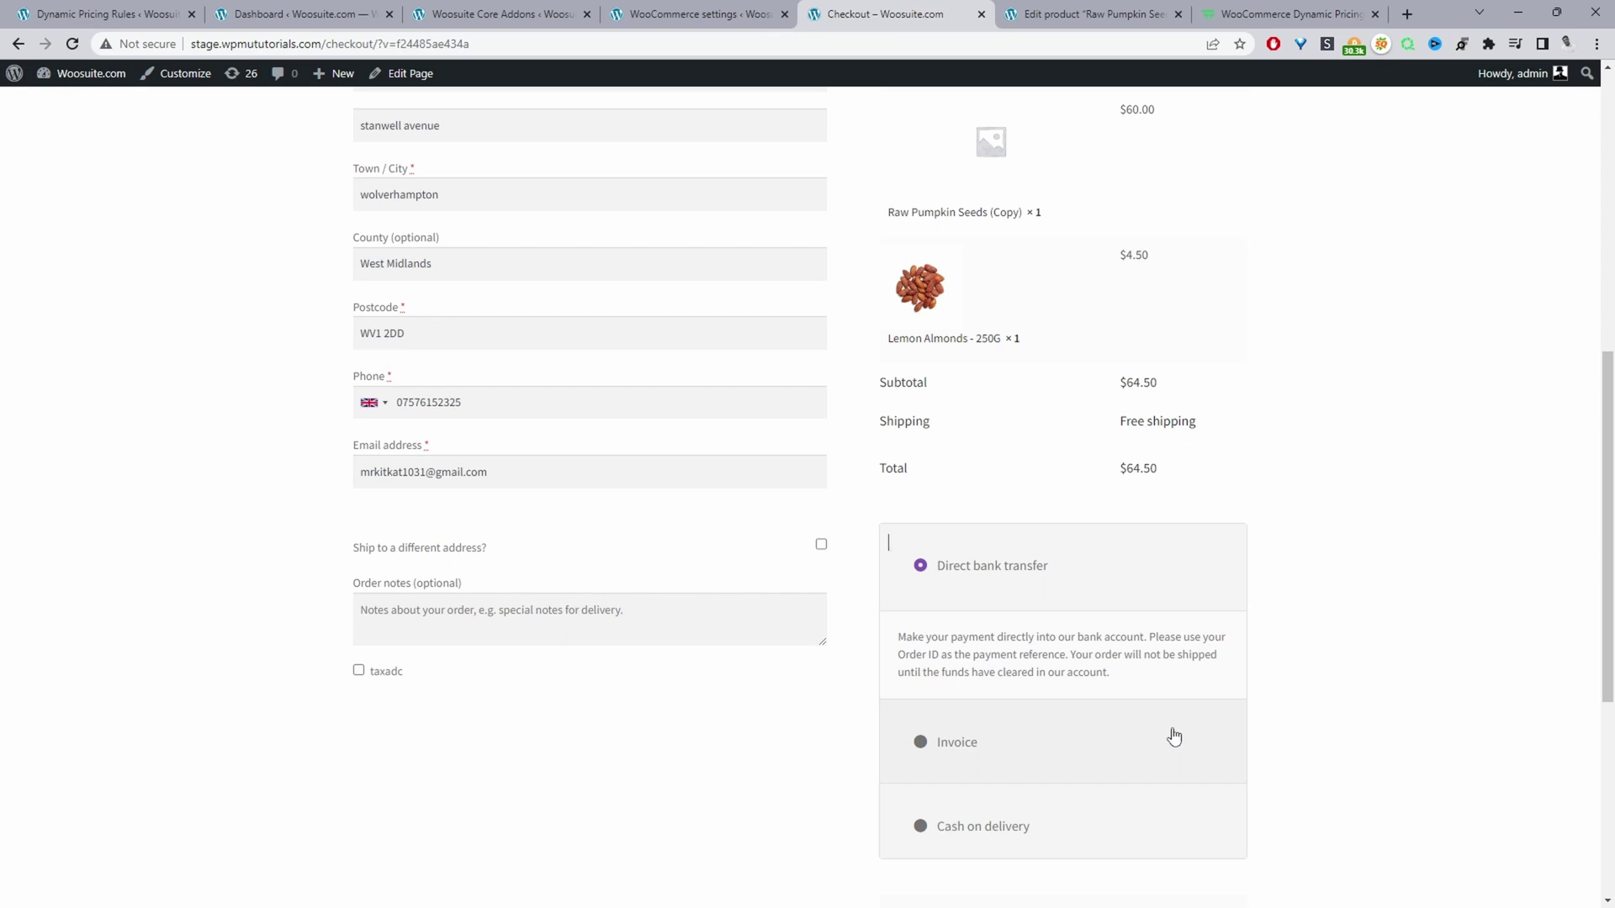
Step: Choose Cash on delivery and highlight the $6.45 Payment Gateway Fees line
click(930, 829)
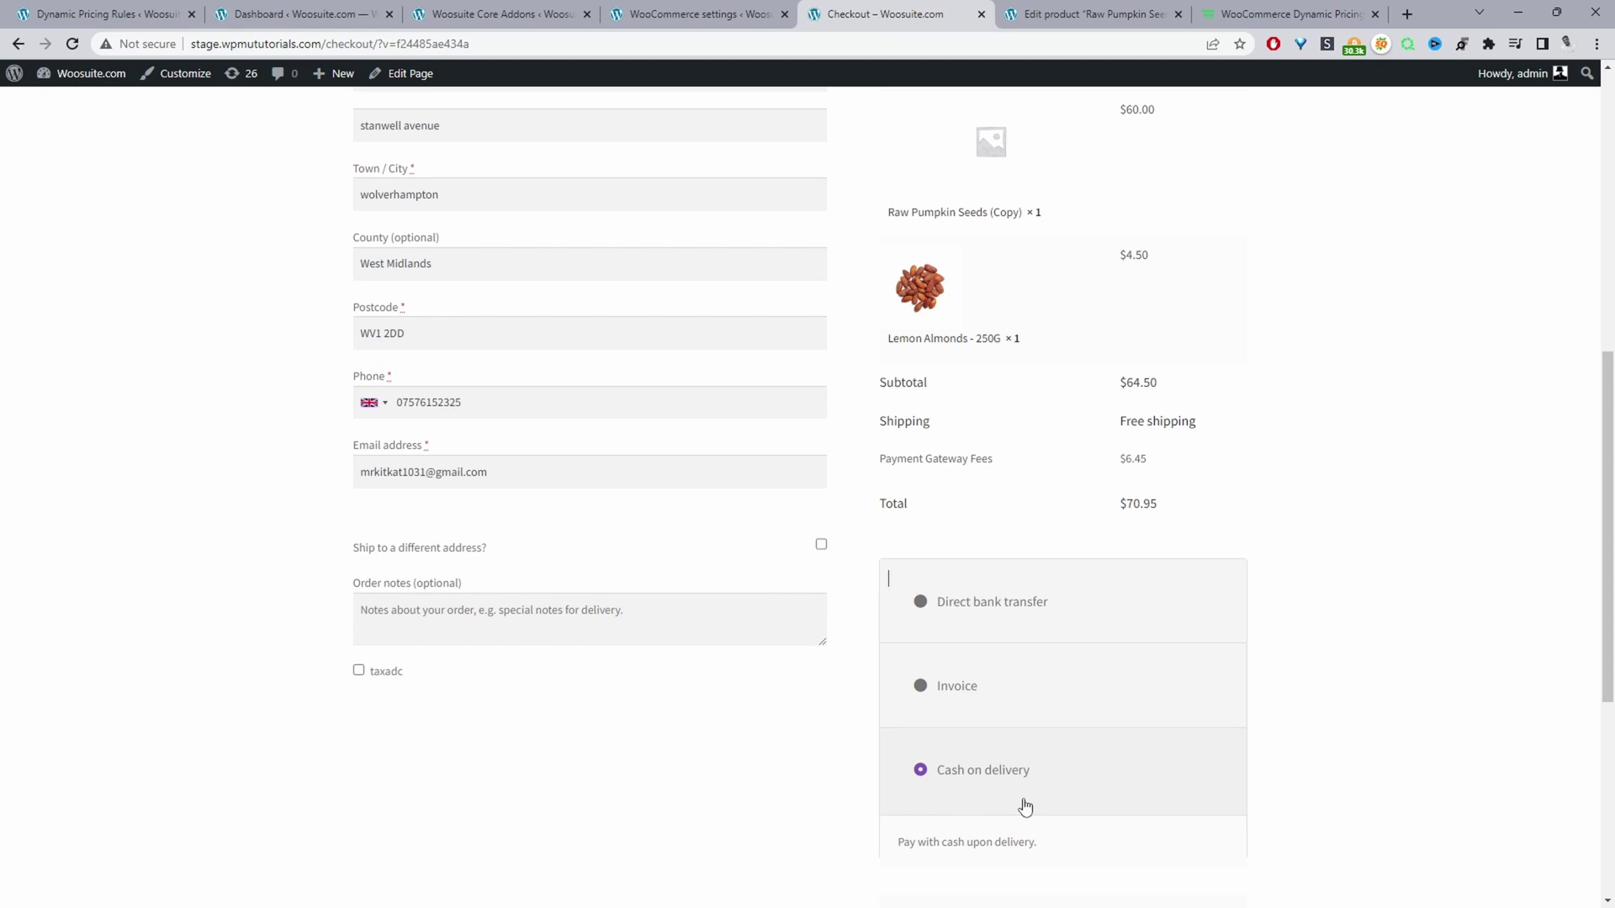
drag(994, 458, 887, 462)
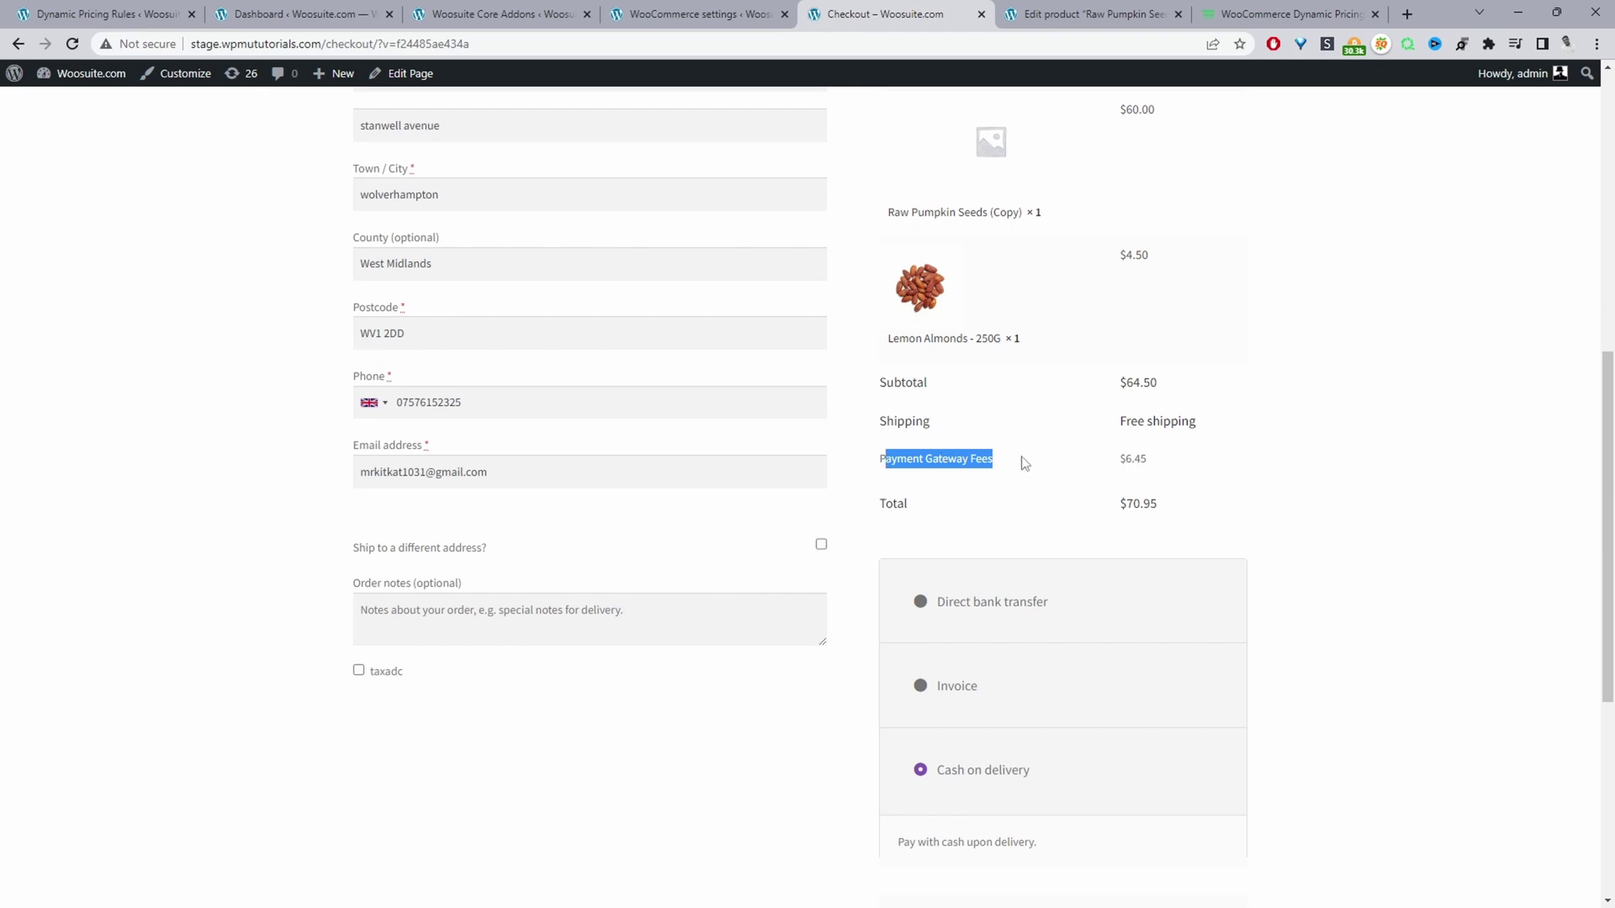
click(897, 463)
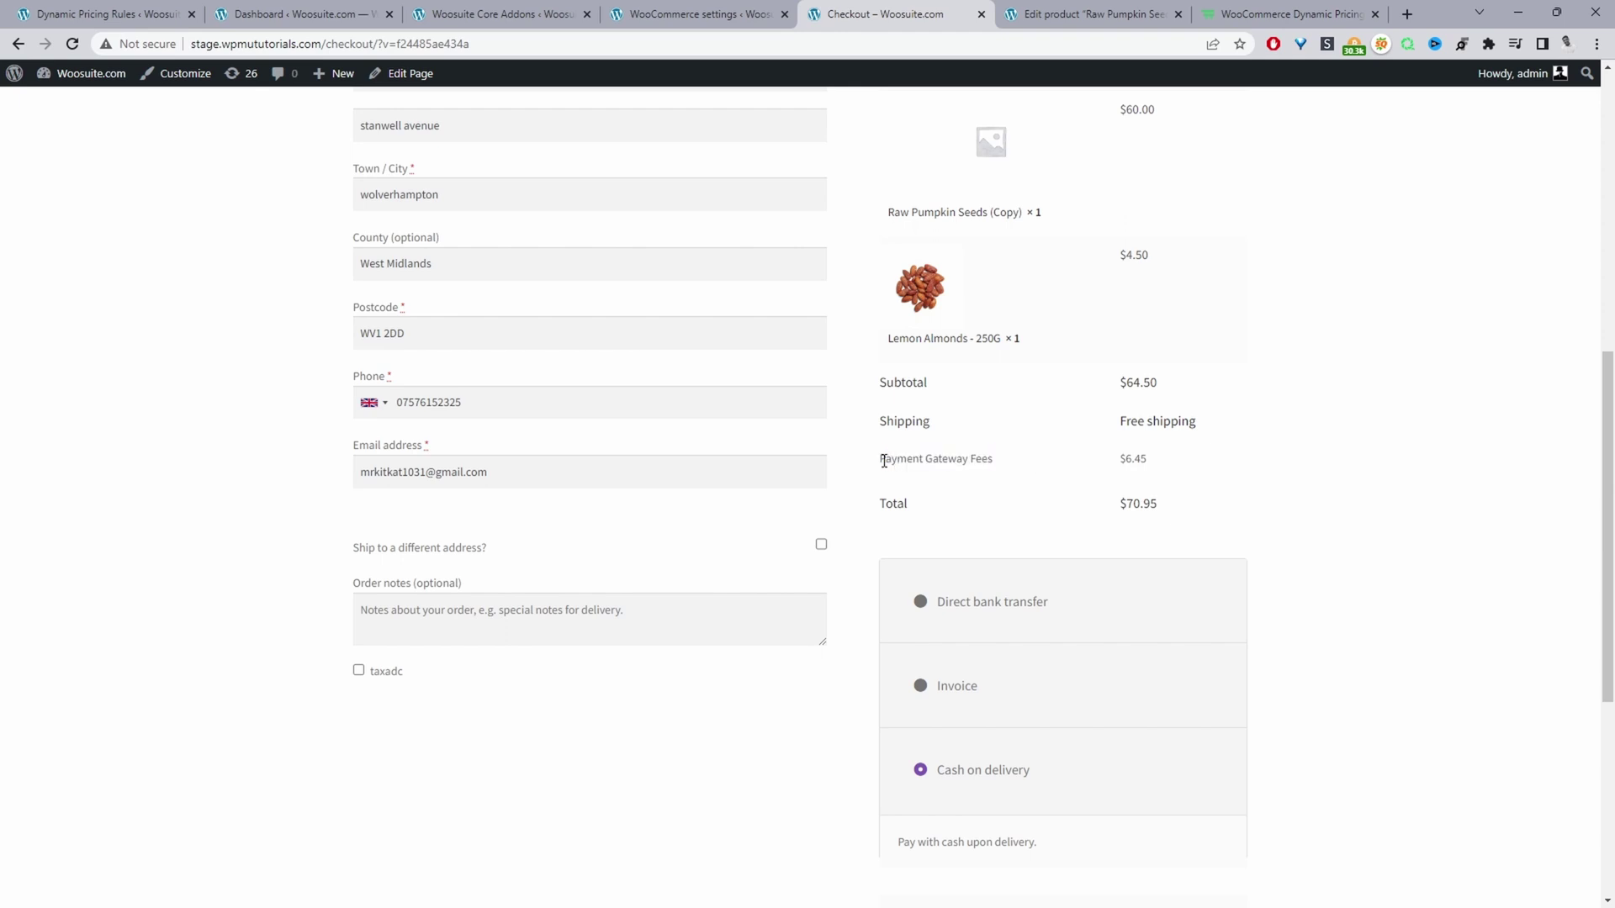
drag(883, 461, 1020, 468)
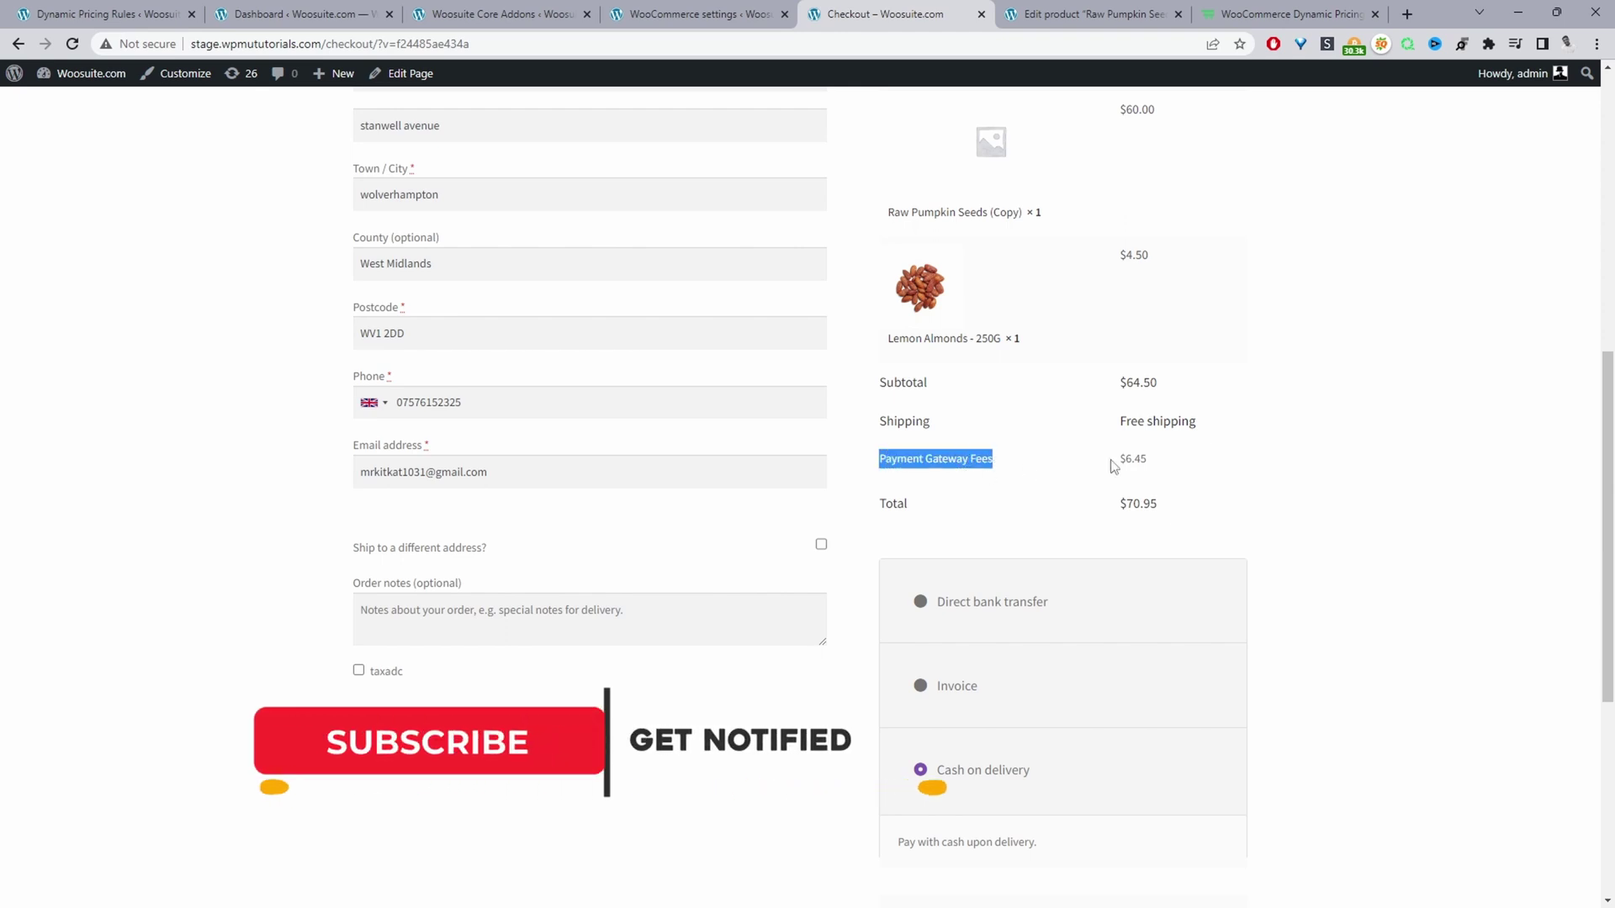
drag(1149, 462, 1120, 459)
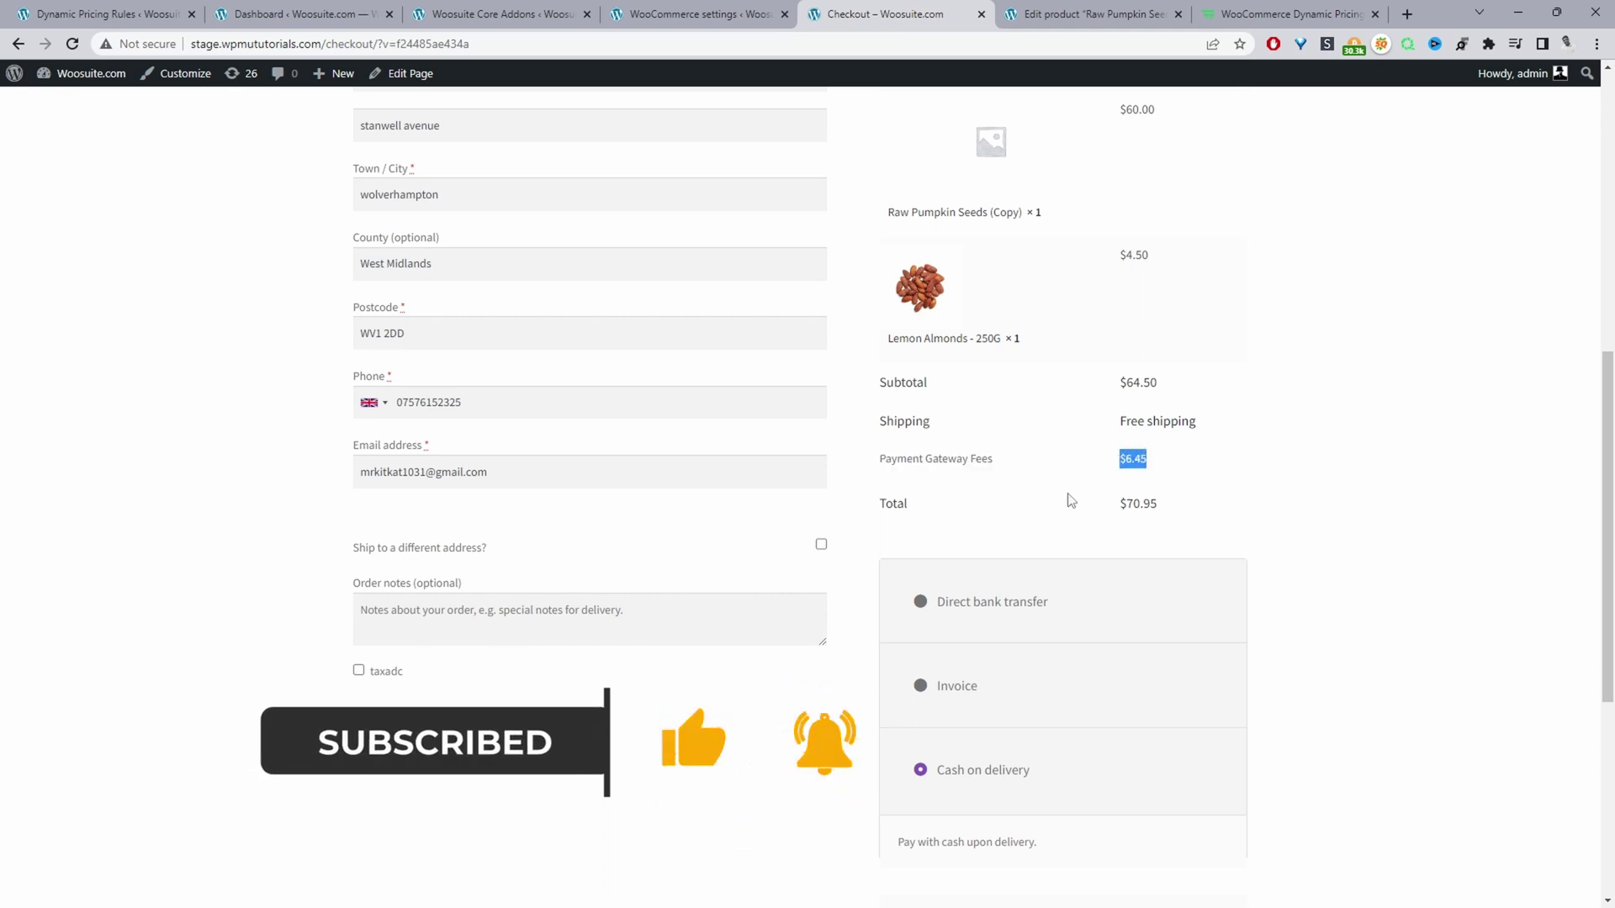
Step: Switch payment to Invoice to drop the fee, bringing the total to $64.50
scroll(995, 670, down, 3)
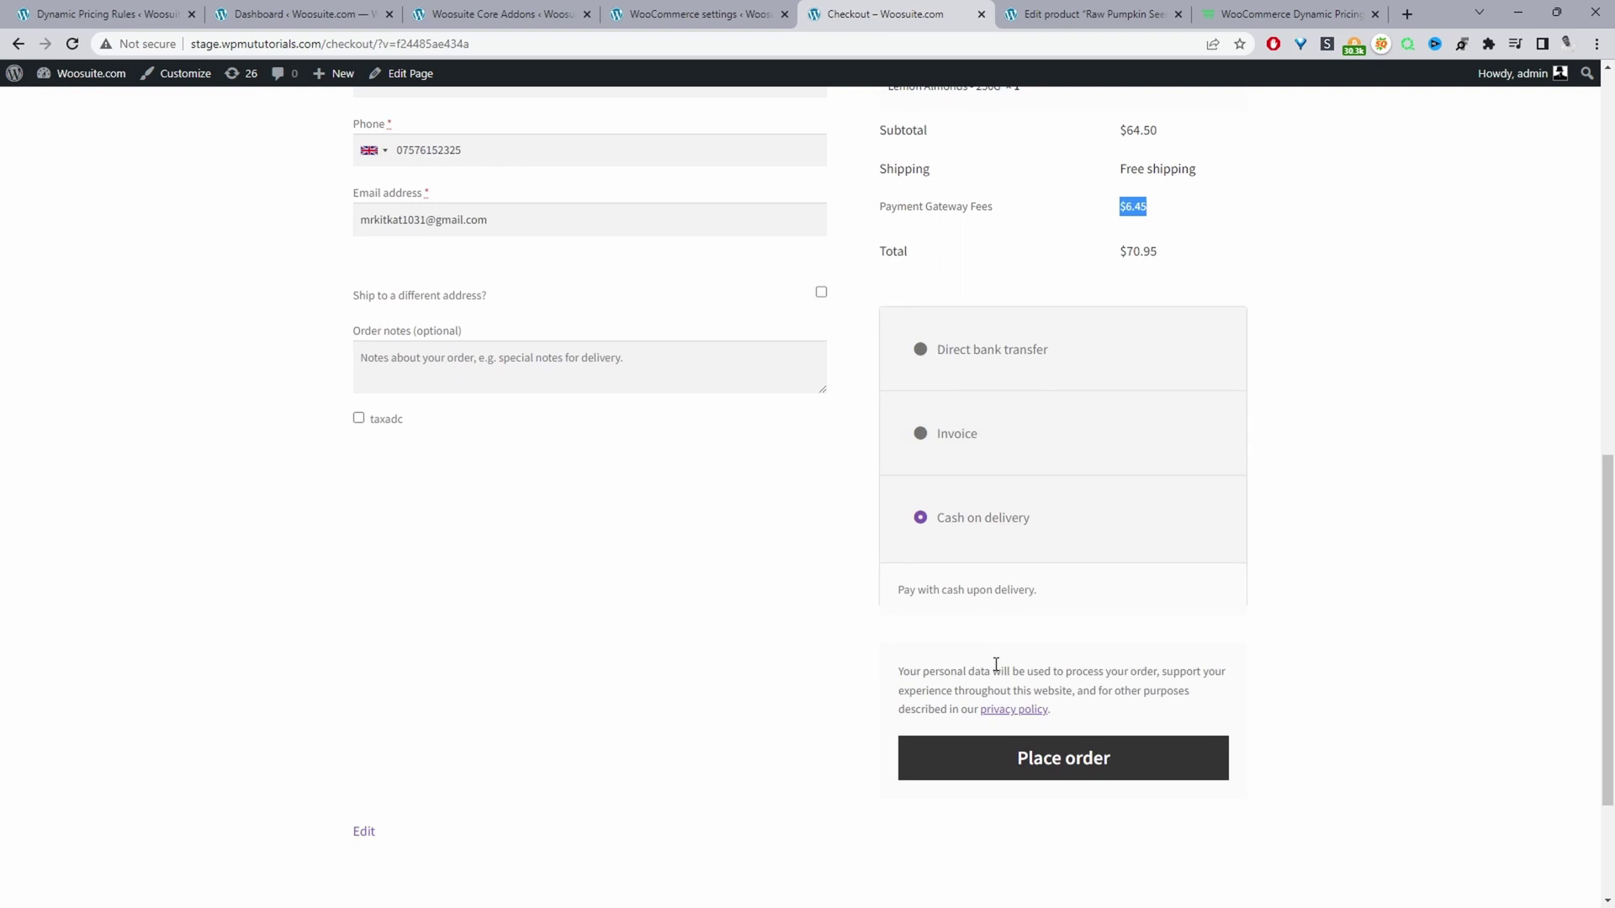
click(968, 433)
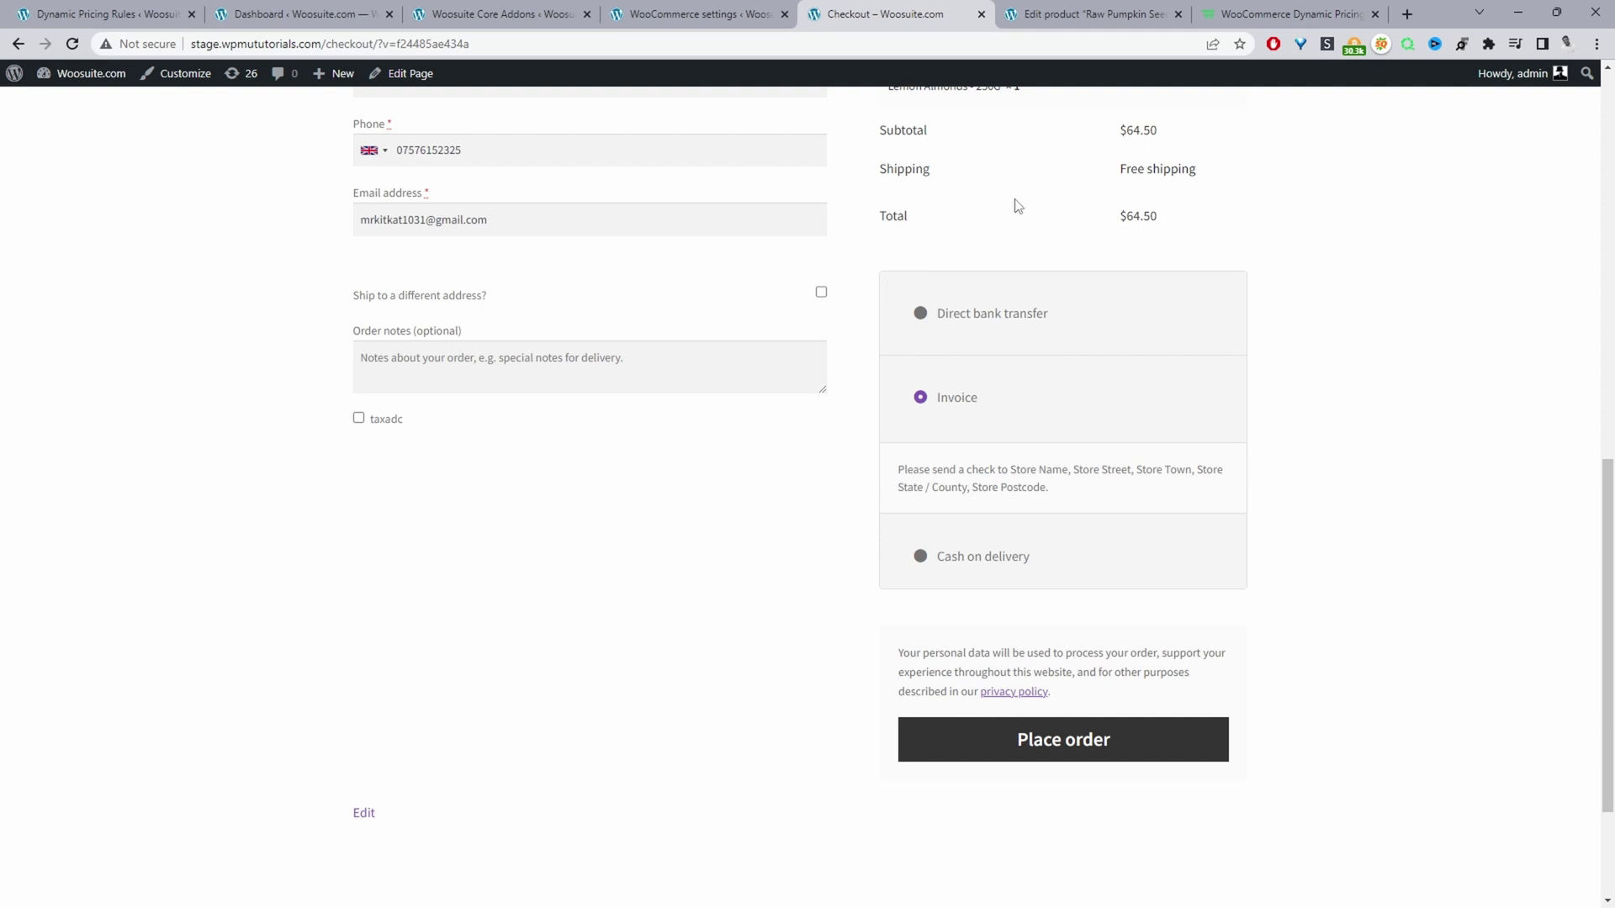
click(1327, 17)
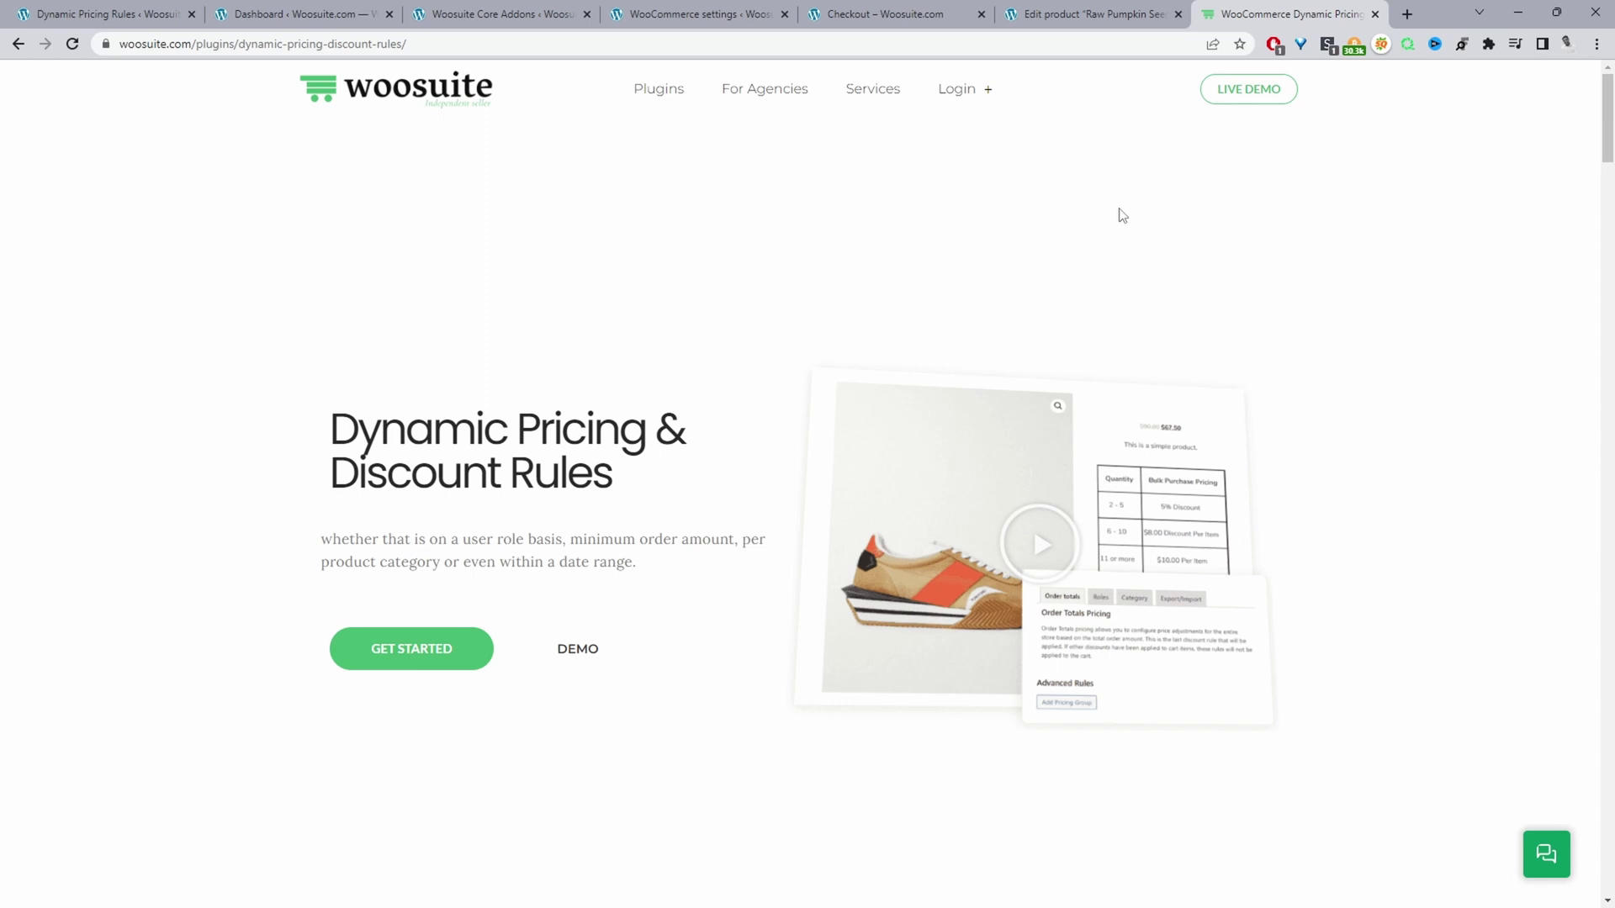
Step: Go from the Dynamic Pricing plugin page to the WordPress admin Dashboard tab
key(ctrl+2)
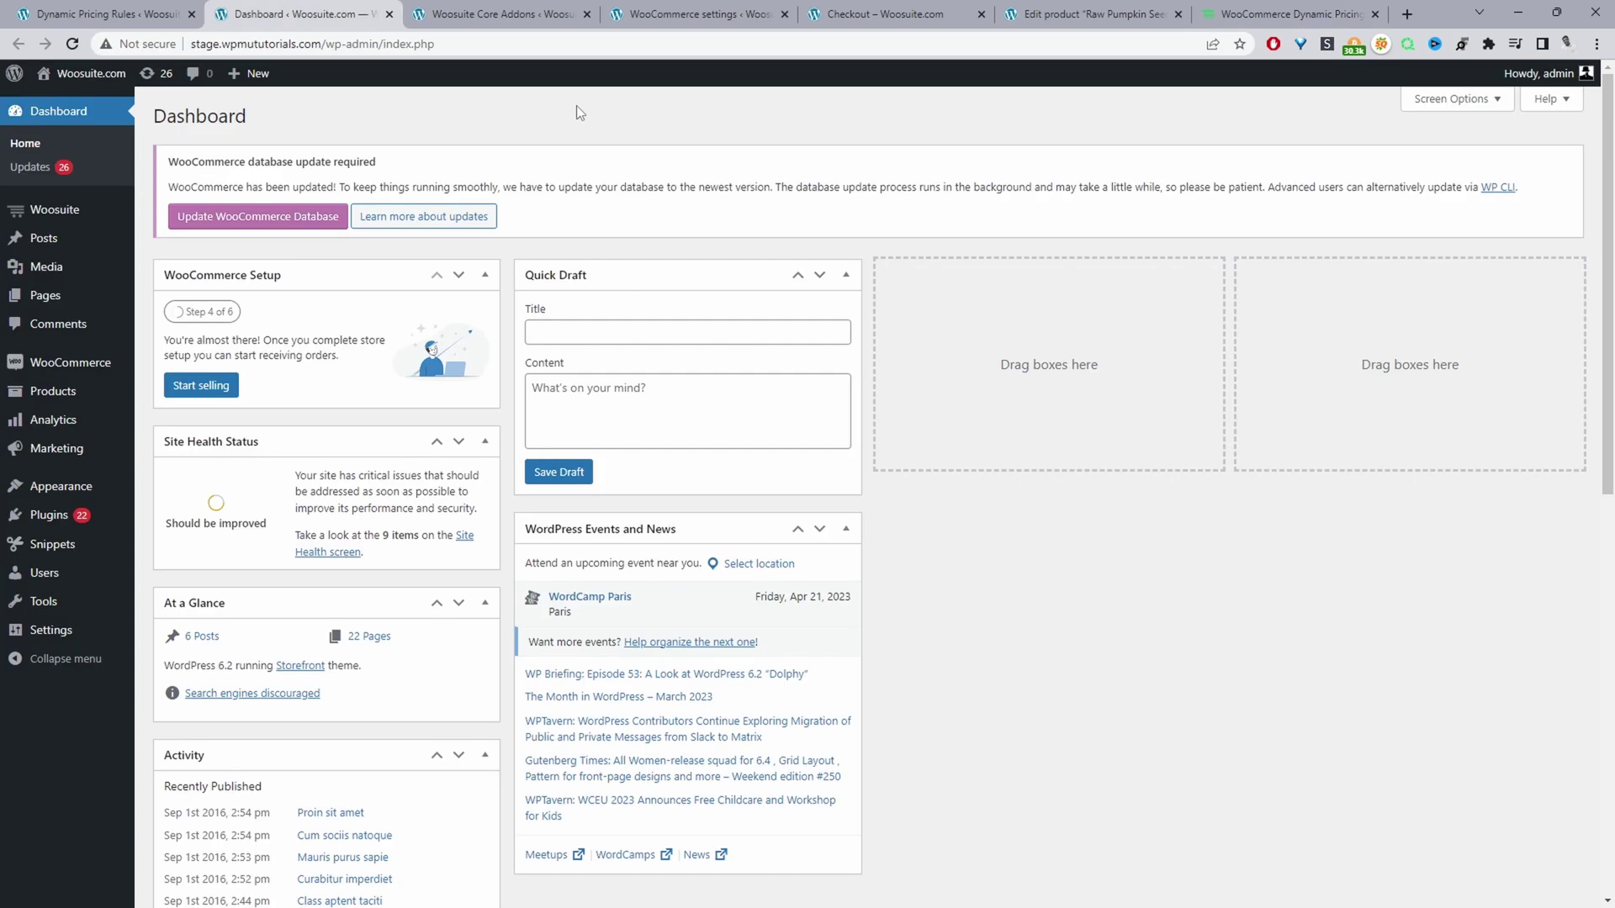
Step: Open Woosuite Addons and highlight the Dynamic Pricing & Discount Rules add-on title
mouse_move(132, 543)
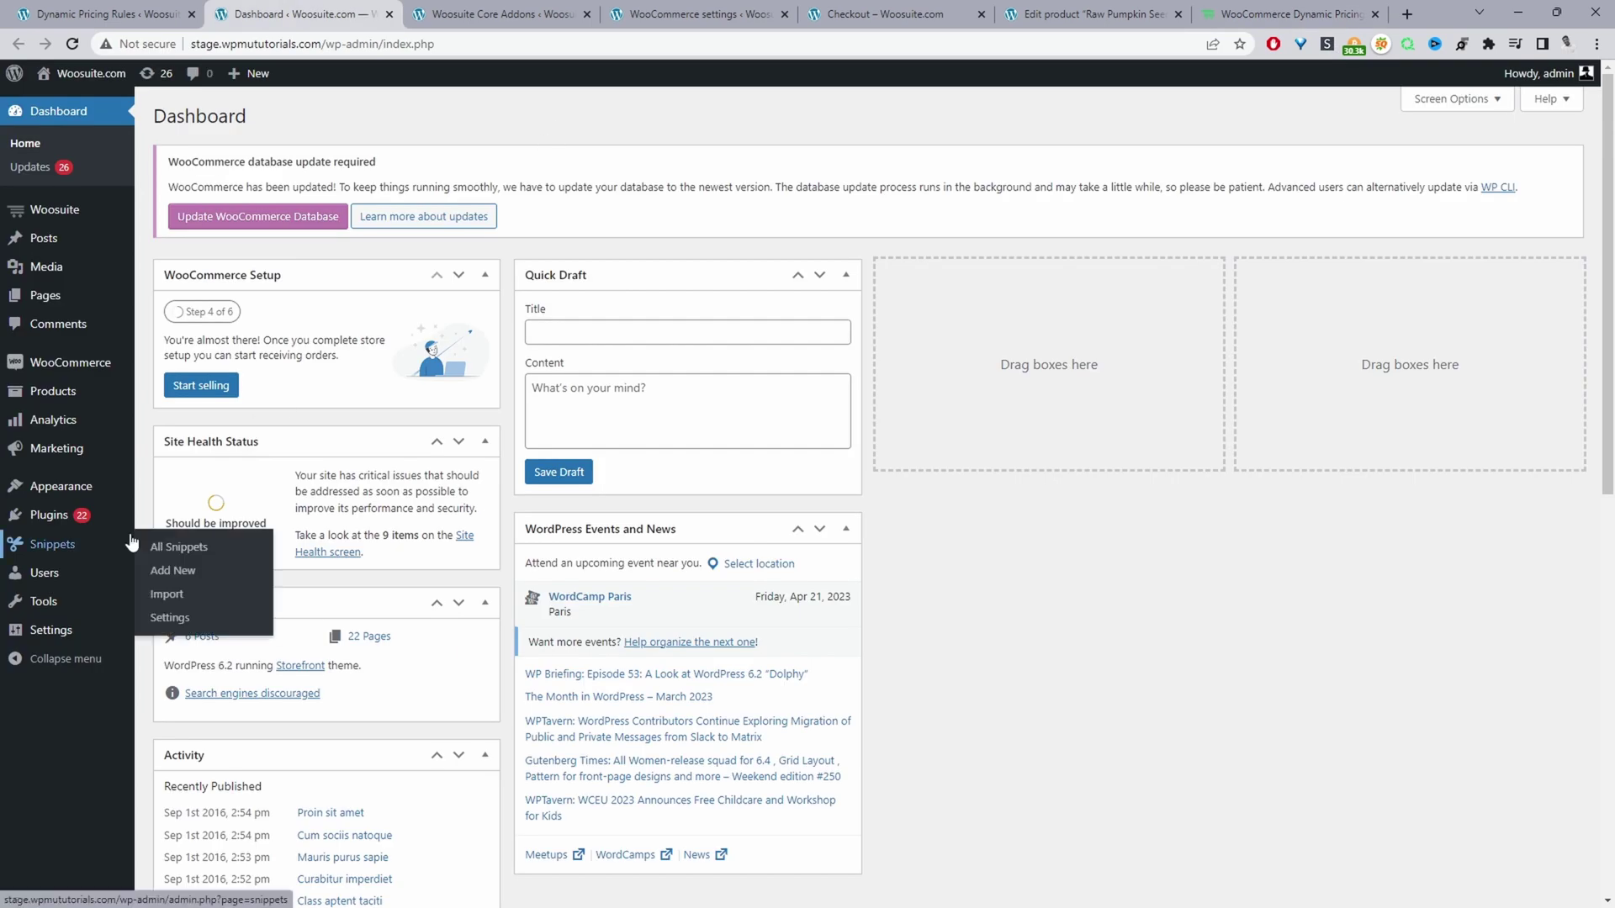
mouse_move(95, 517)
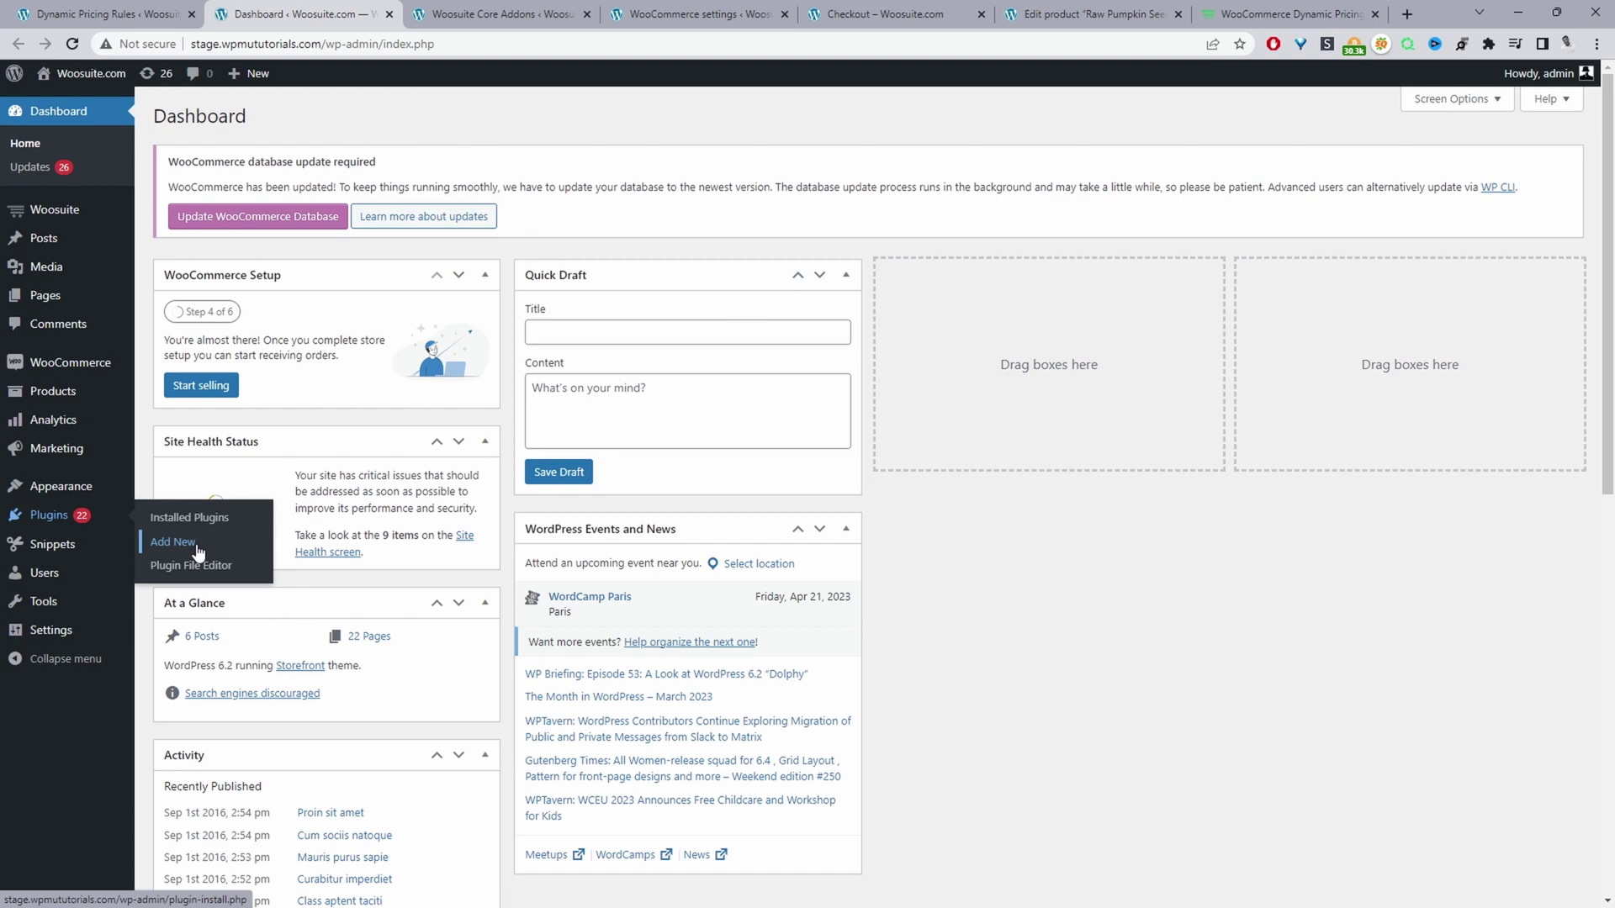
mouse_move(84, 213)
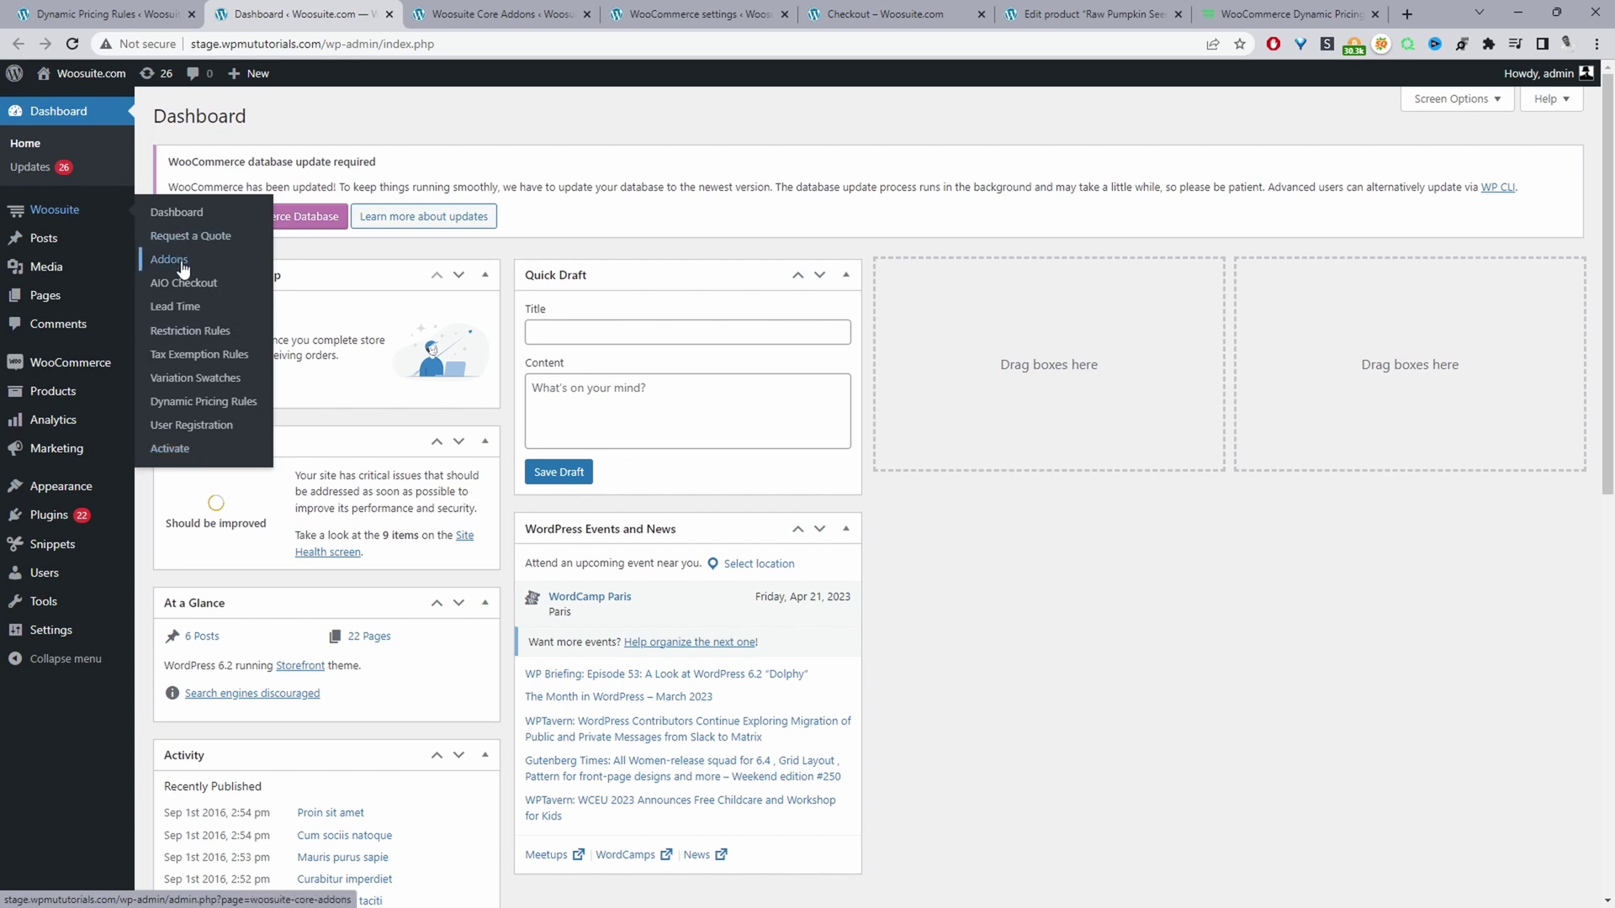
click(182, 264)
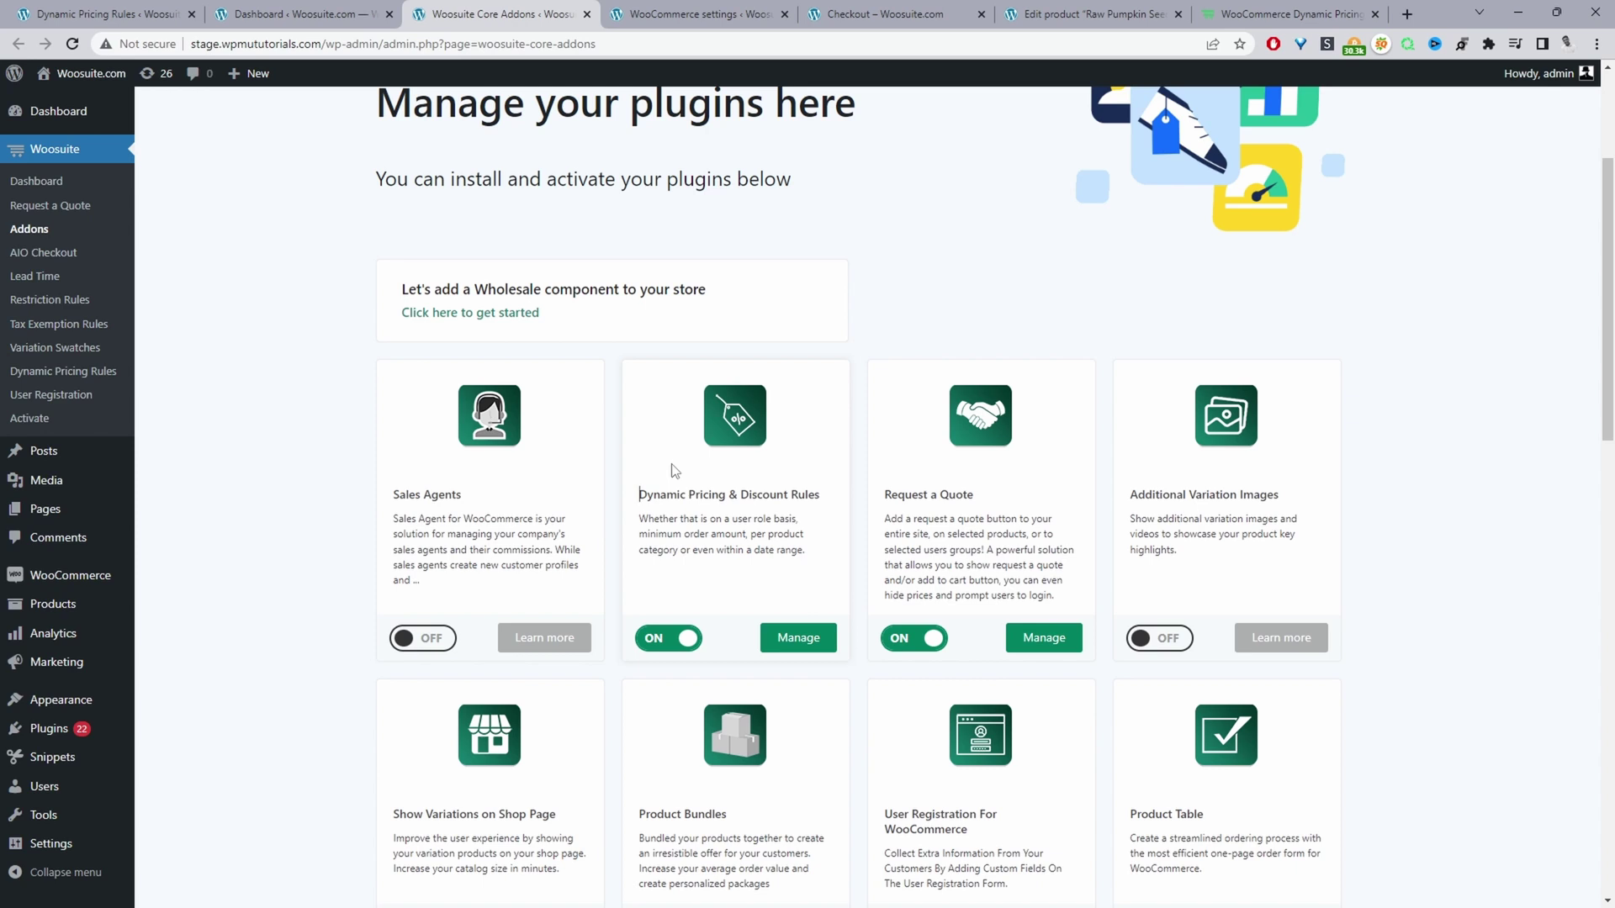
drag(647, 495, 817, 498)
click(687, 544)
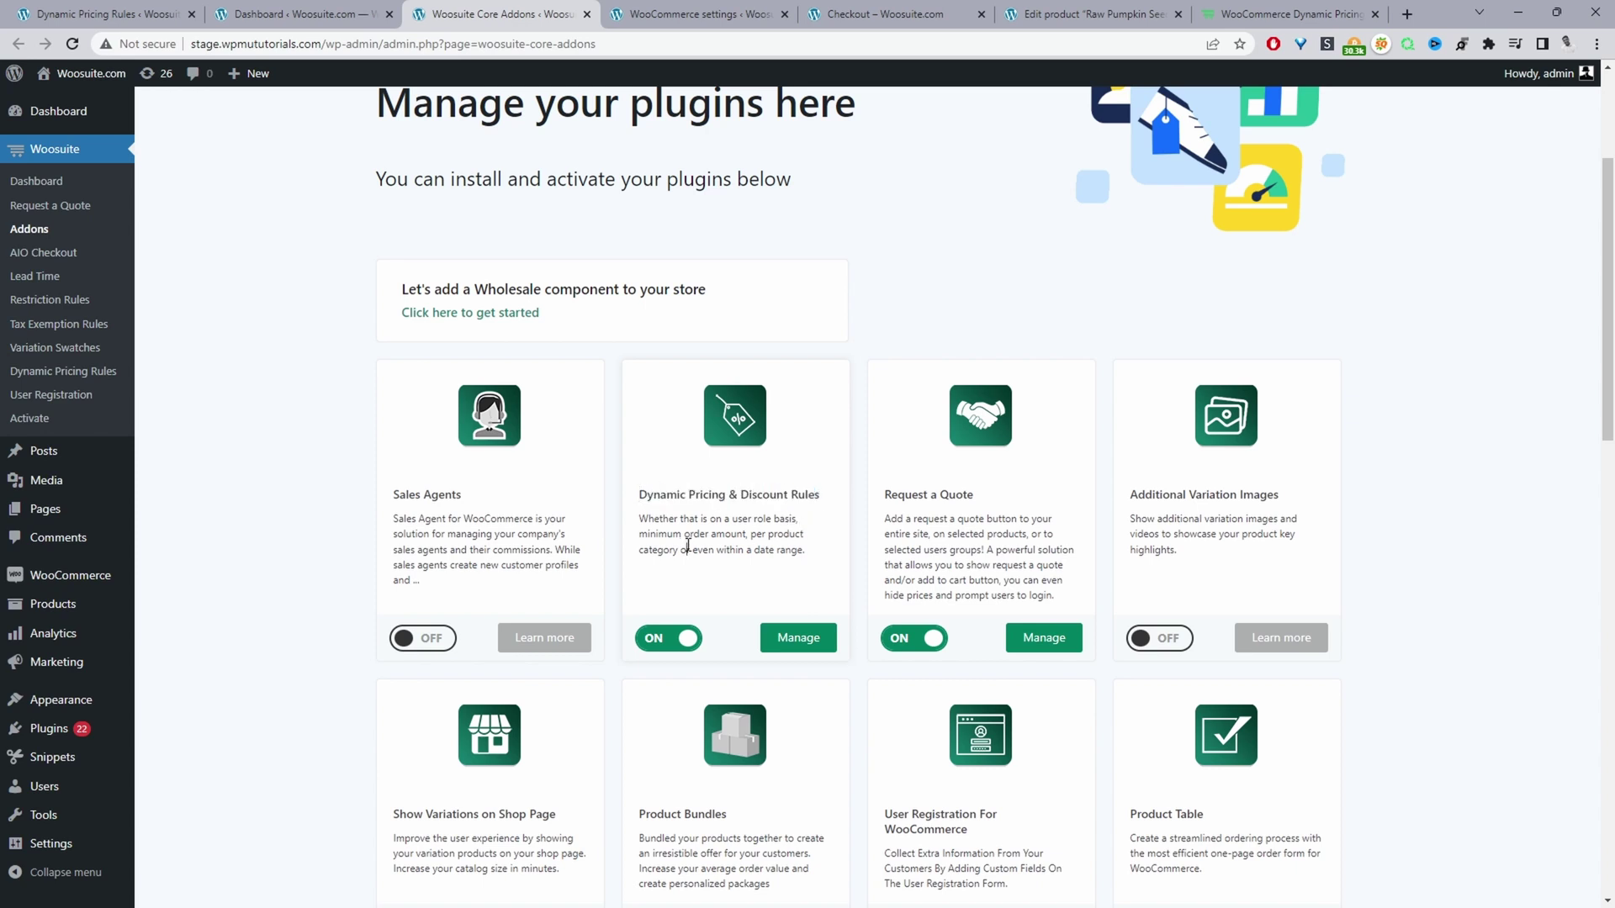
Step: In Dynamic Pricing's Checkout fees tab, remove the existing fee rule set and confirm
click(796, 643)
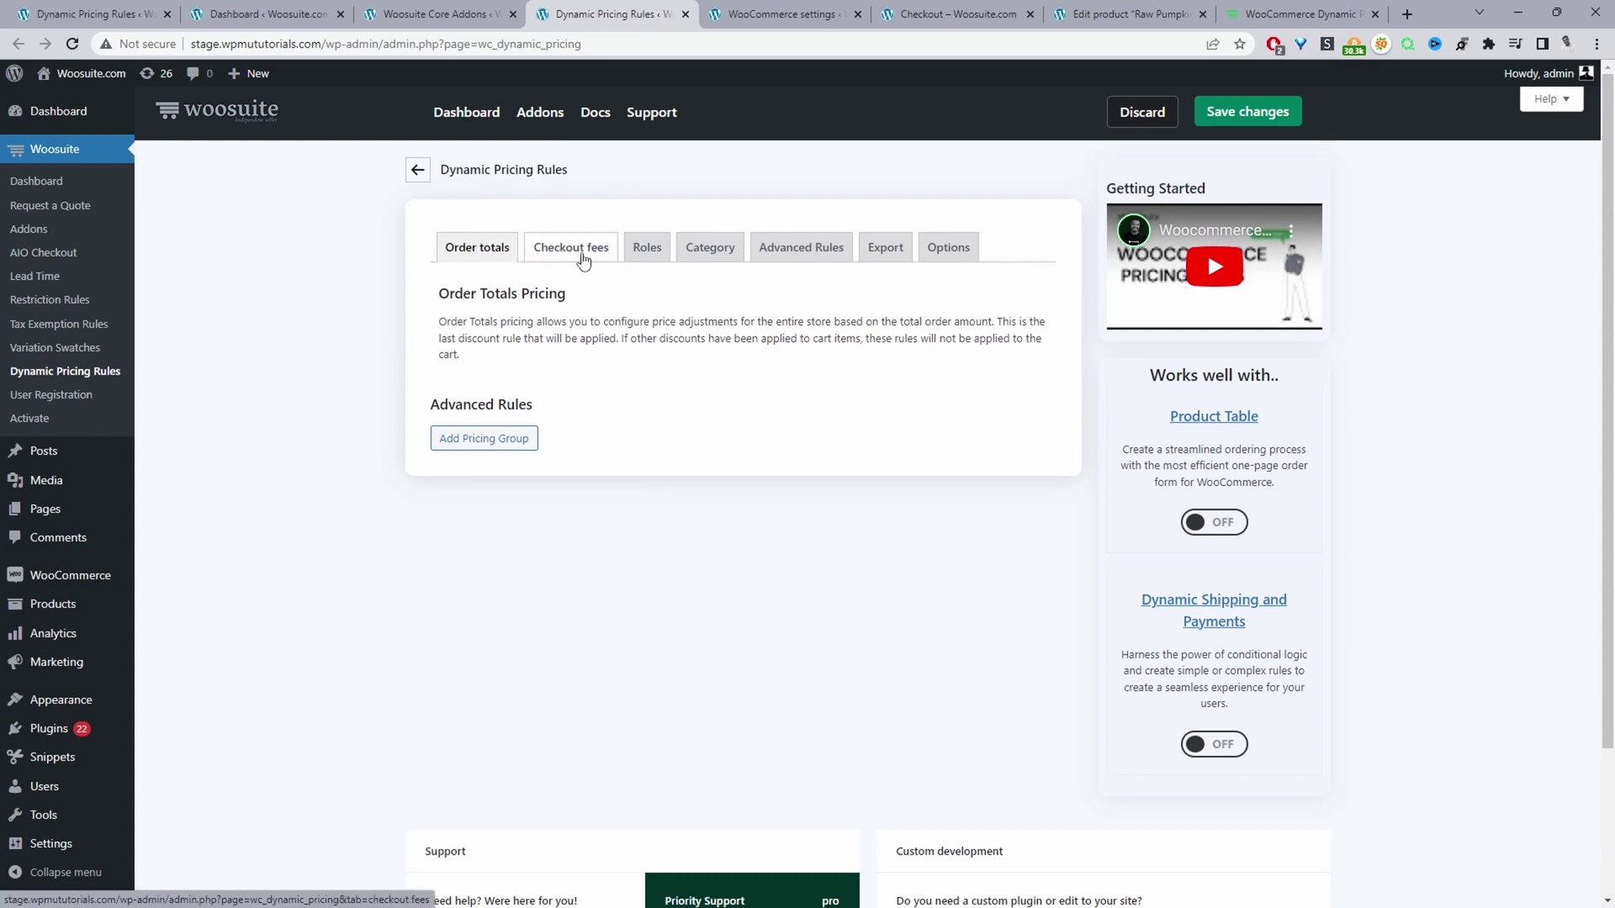
click(563, 260)
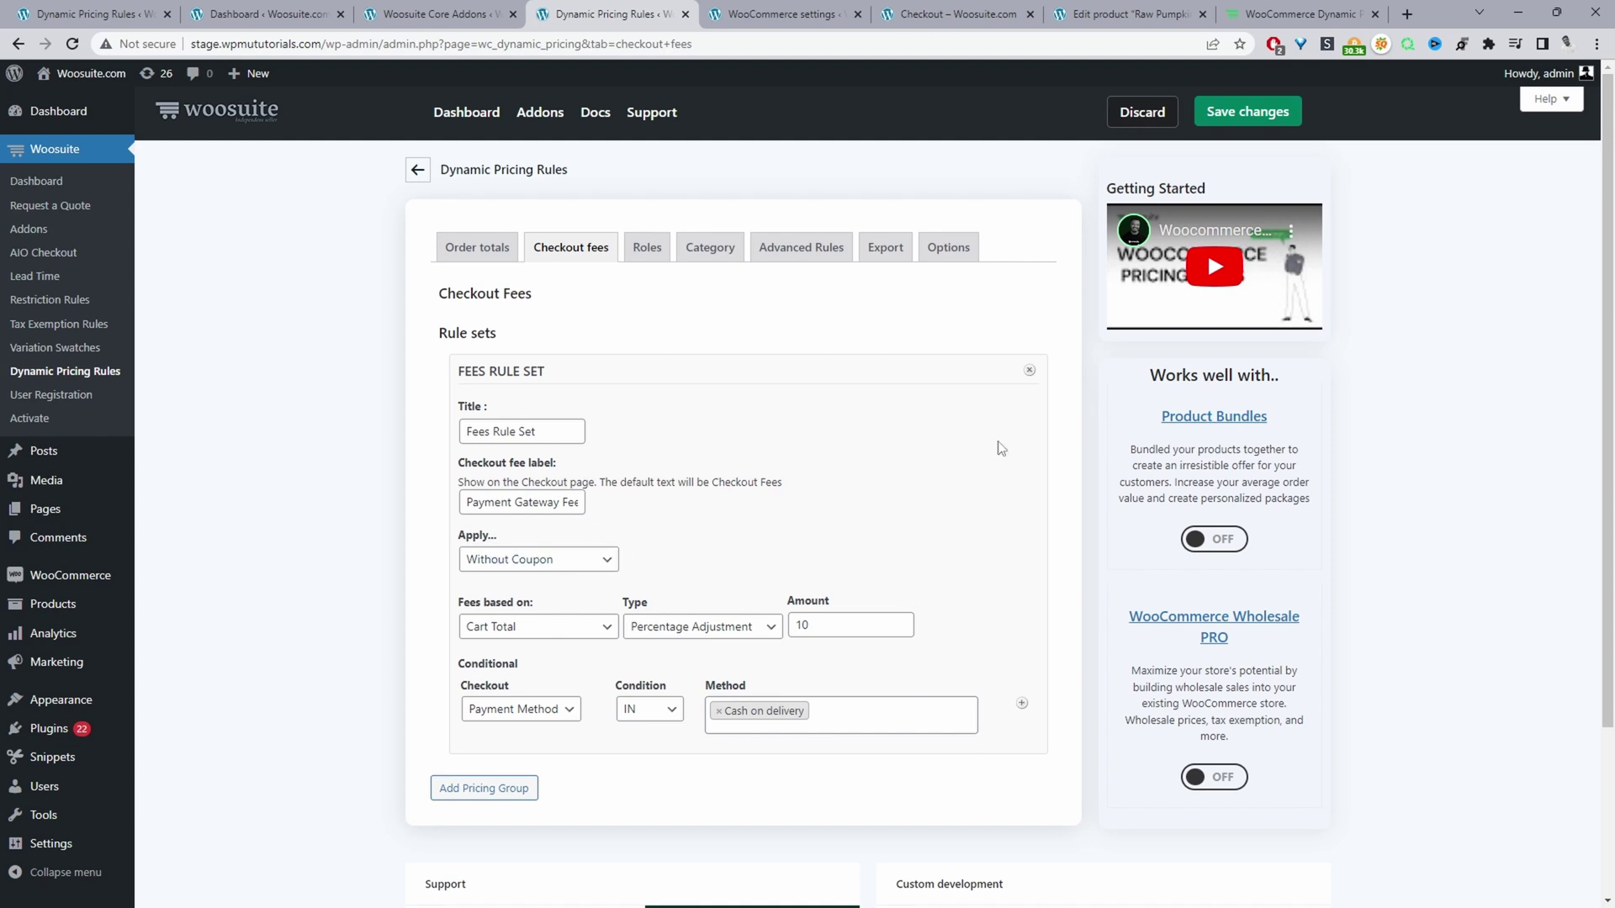
click(1028, 373)
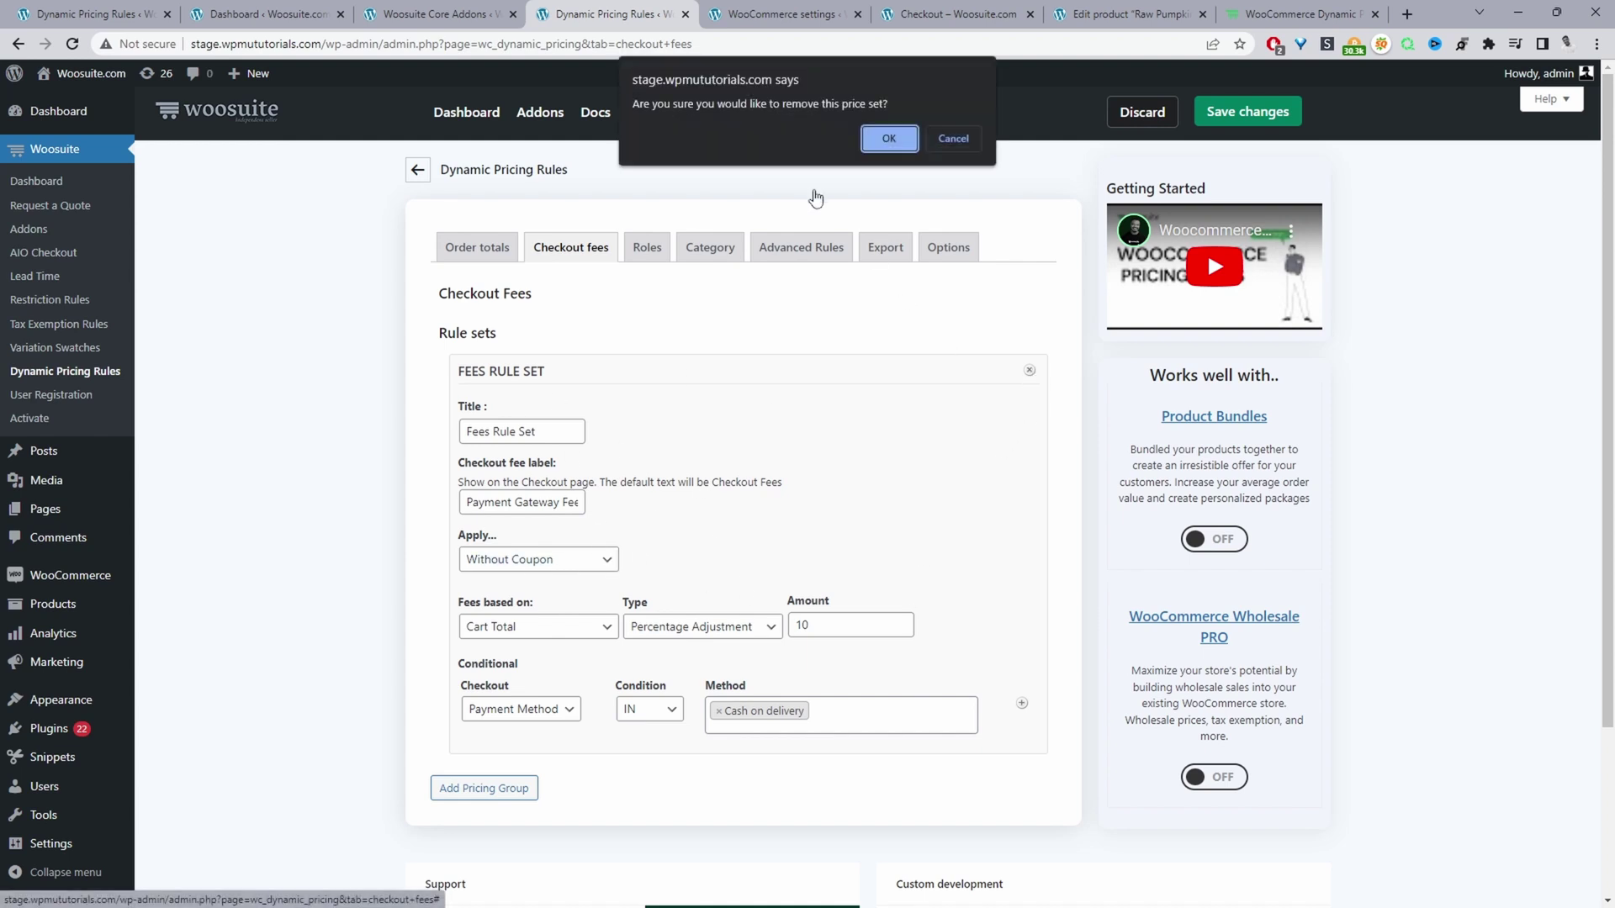
click(881, 142)
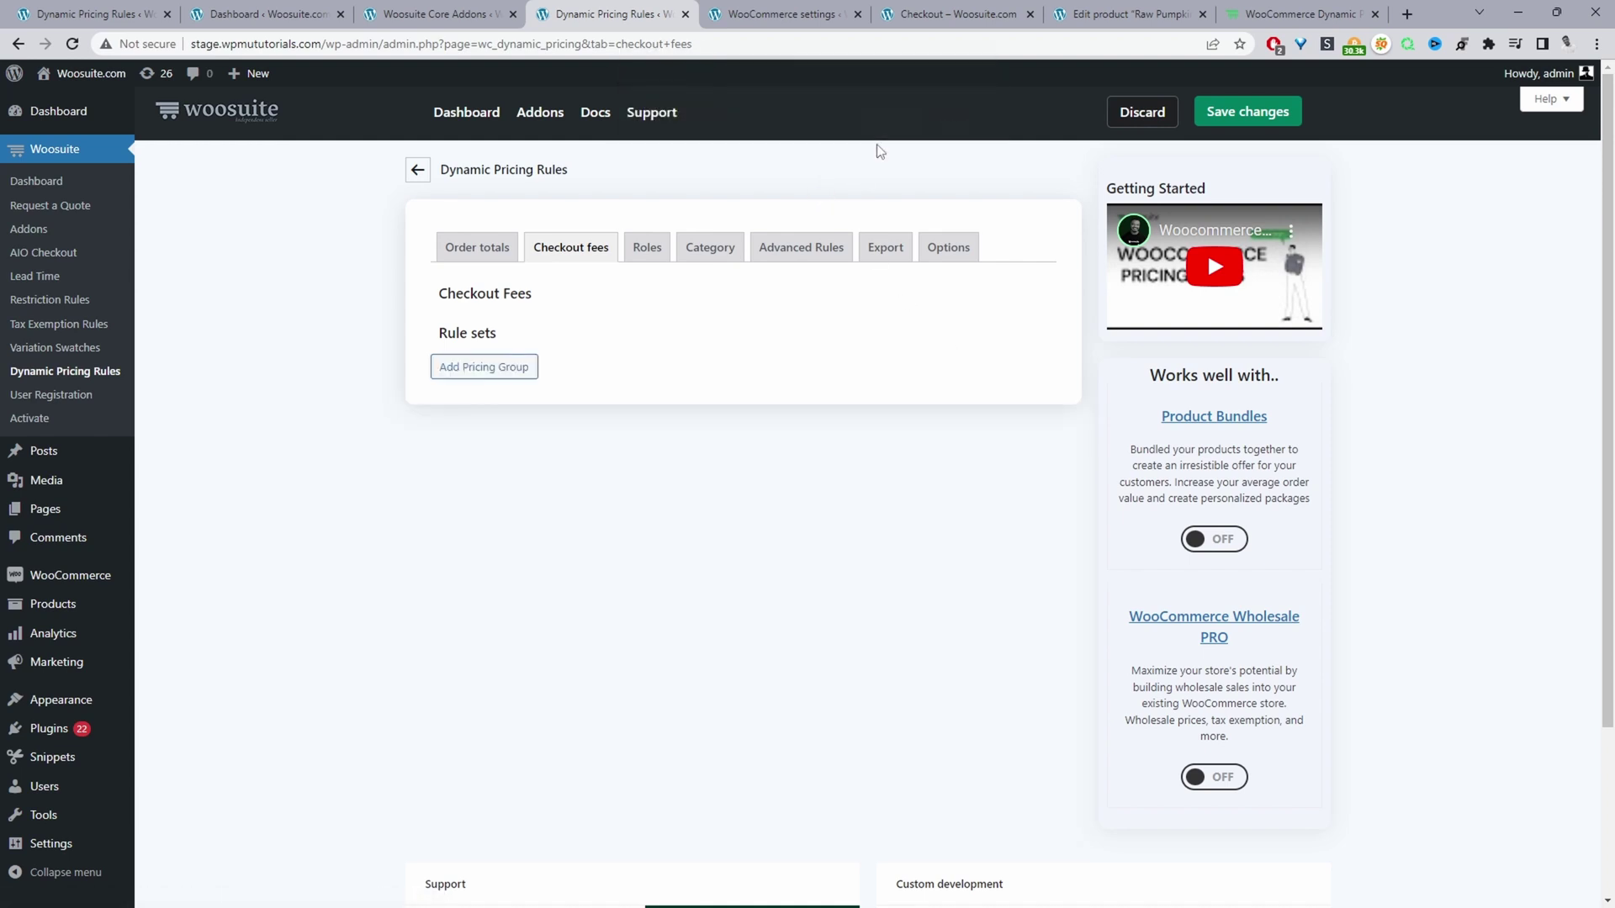
Step: Add a new fees rule set titled 'fee for COD'
click(462, 373)
drag(542, 432, 446, 432)
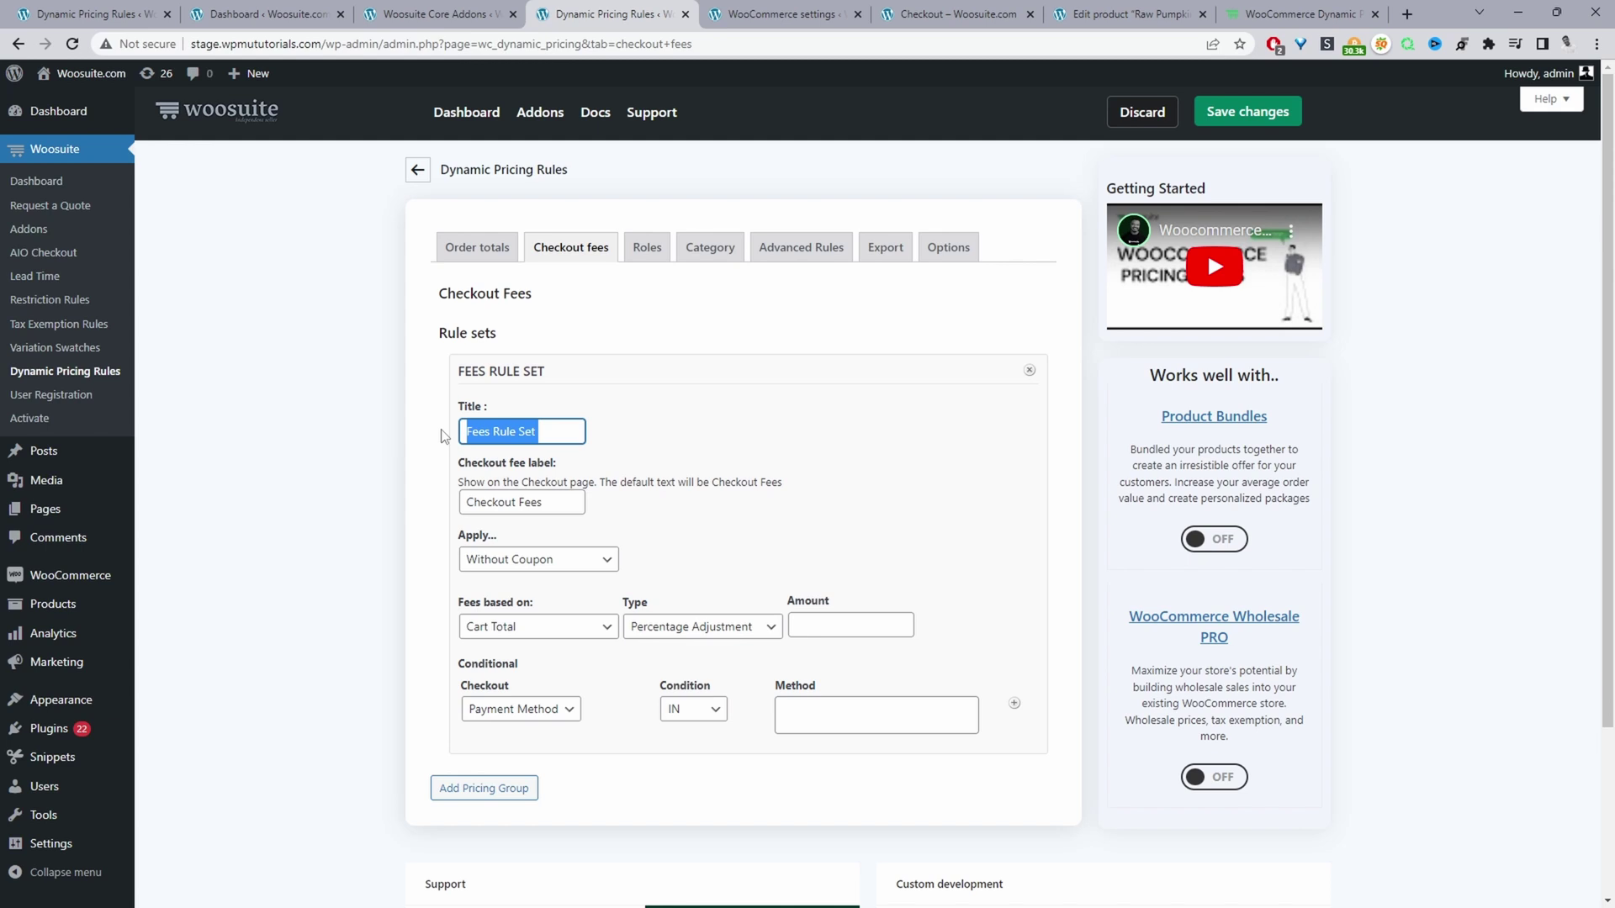
text(fee for COD)
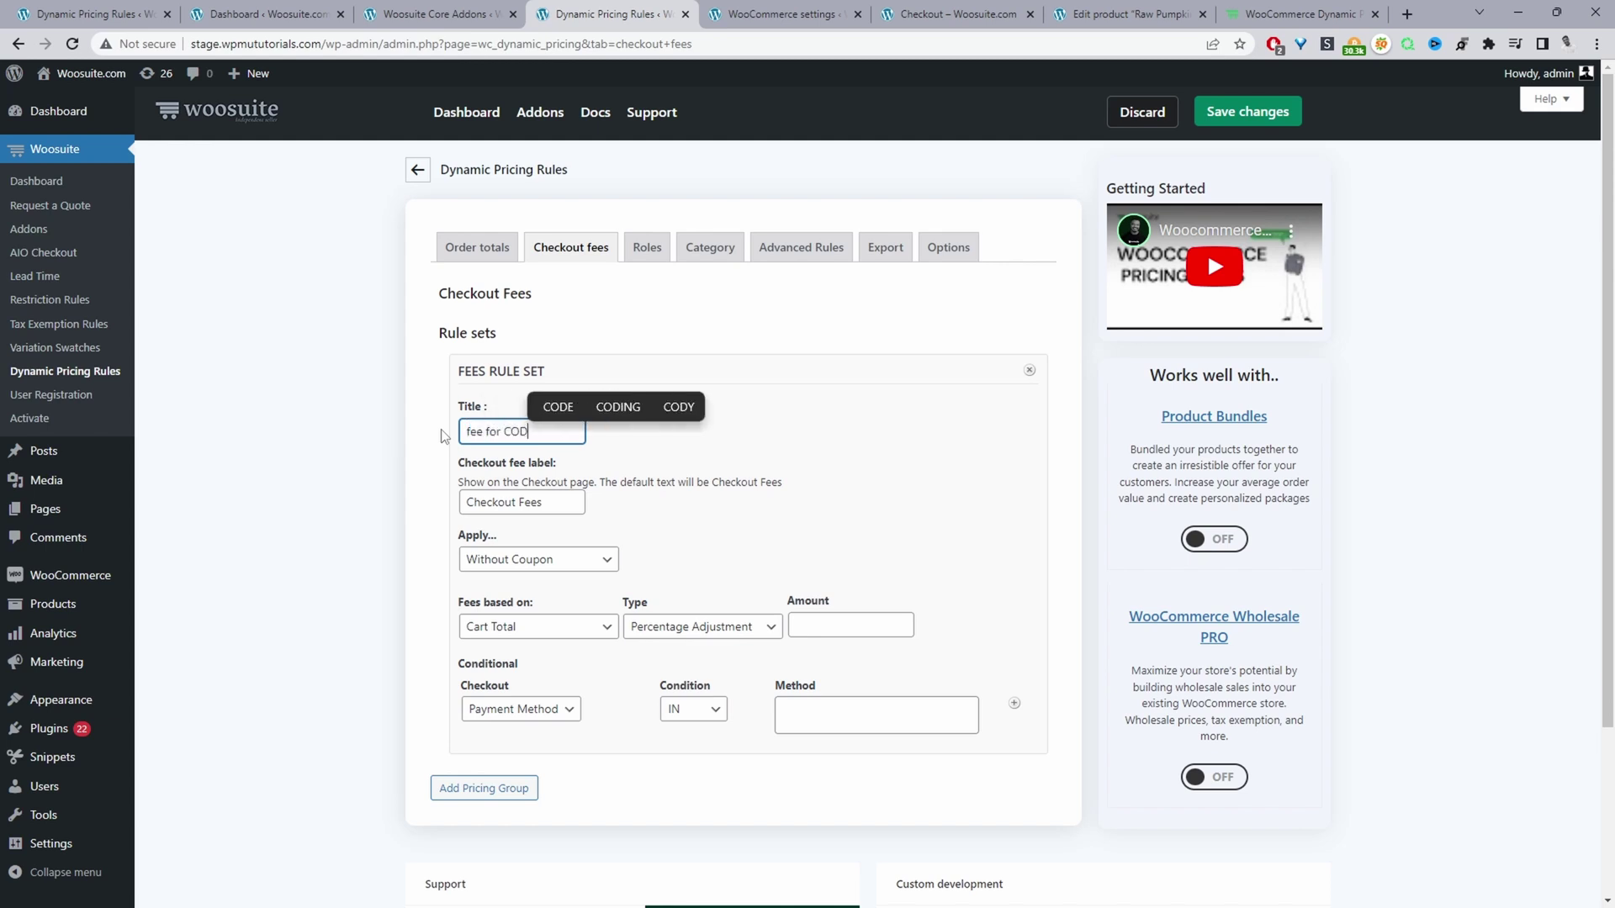
key(Tab)
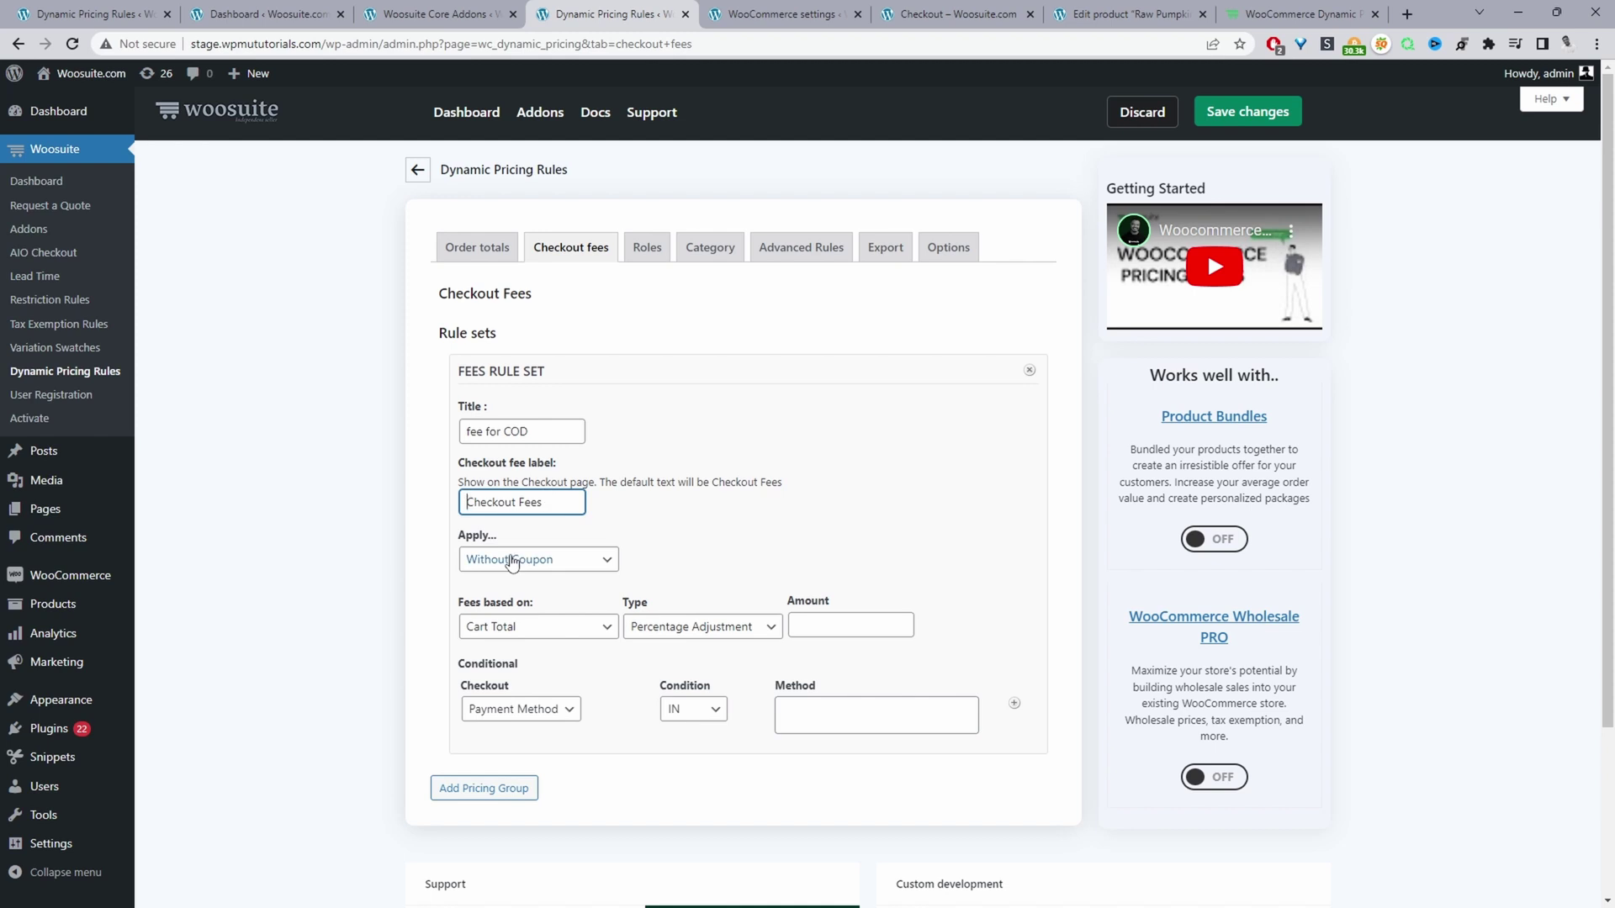
Step: Change the checkout fee label to 'Proccessing Fee'
drag(543, 502, 480, 502)
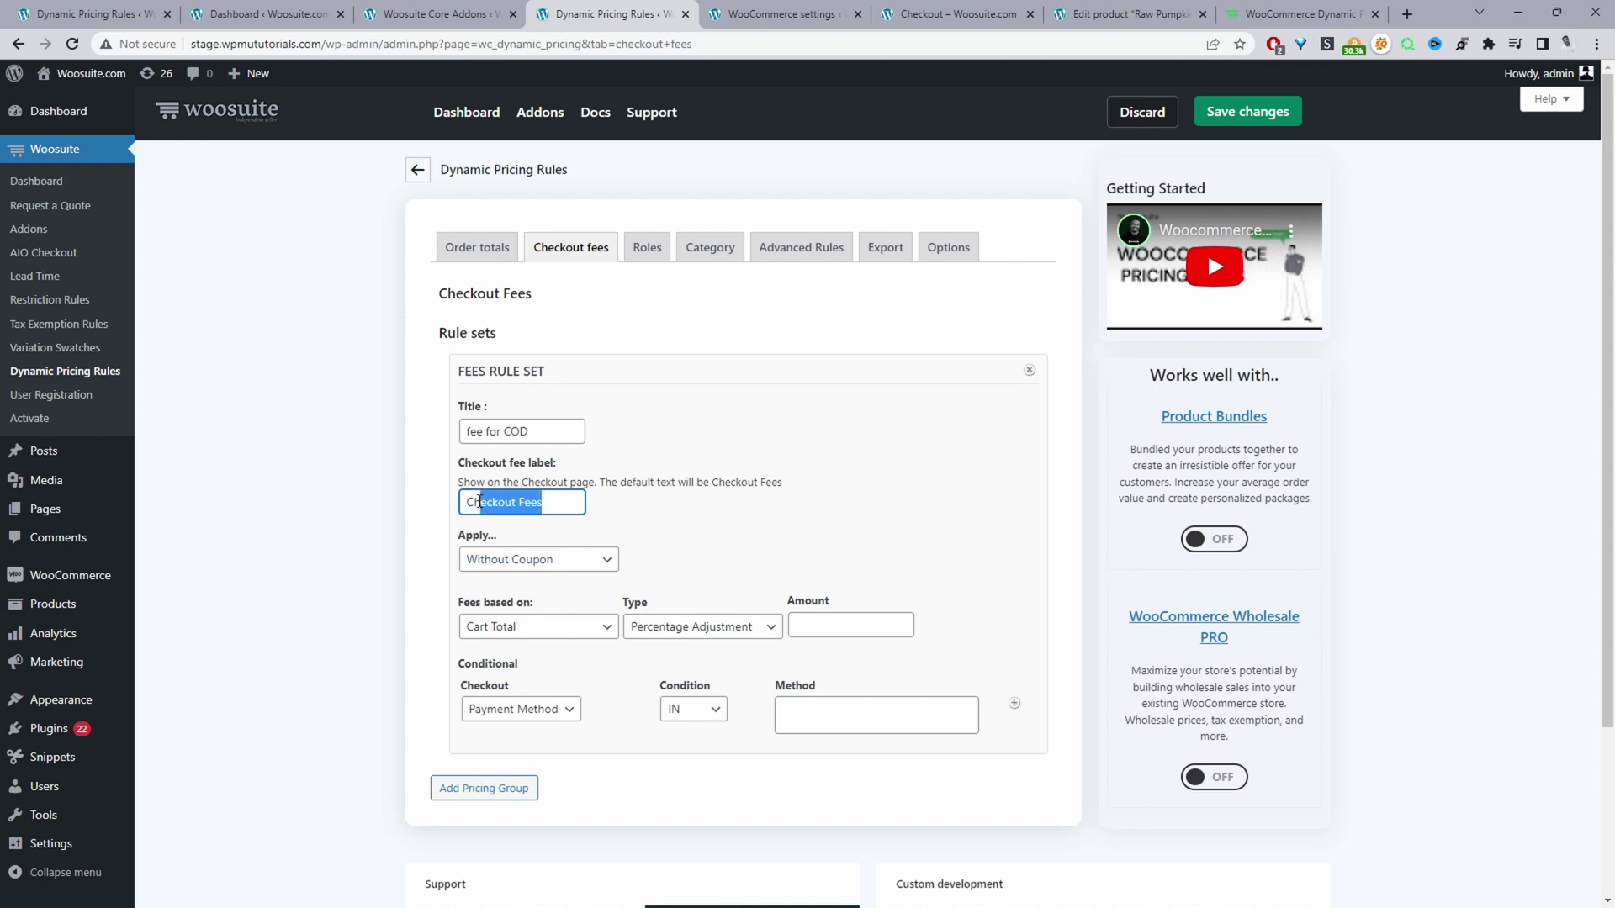
double_click(480, 502)
text(Proccessing)
key(End)
key(BackSpace)
scroll(496, 471, down, 1)
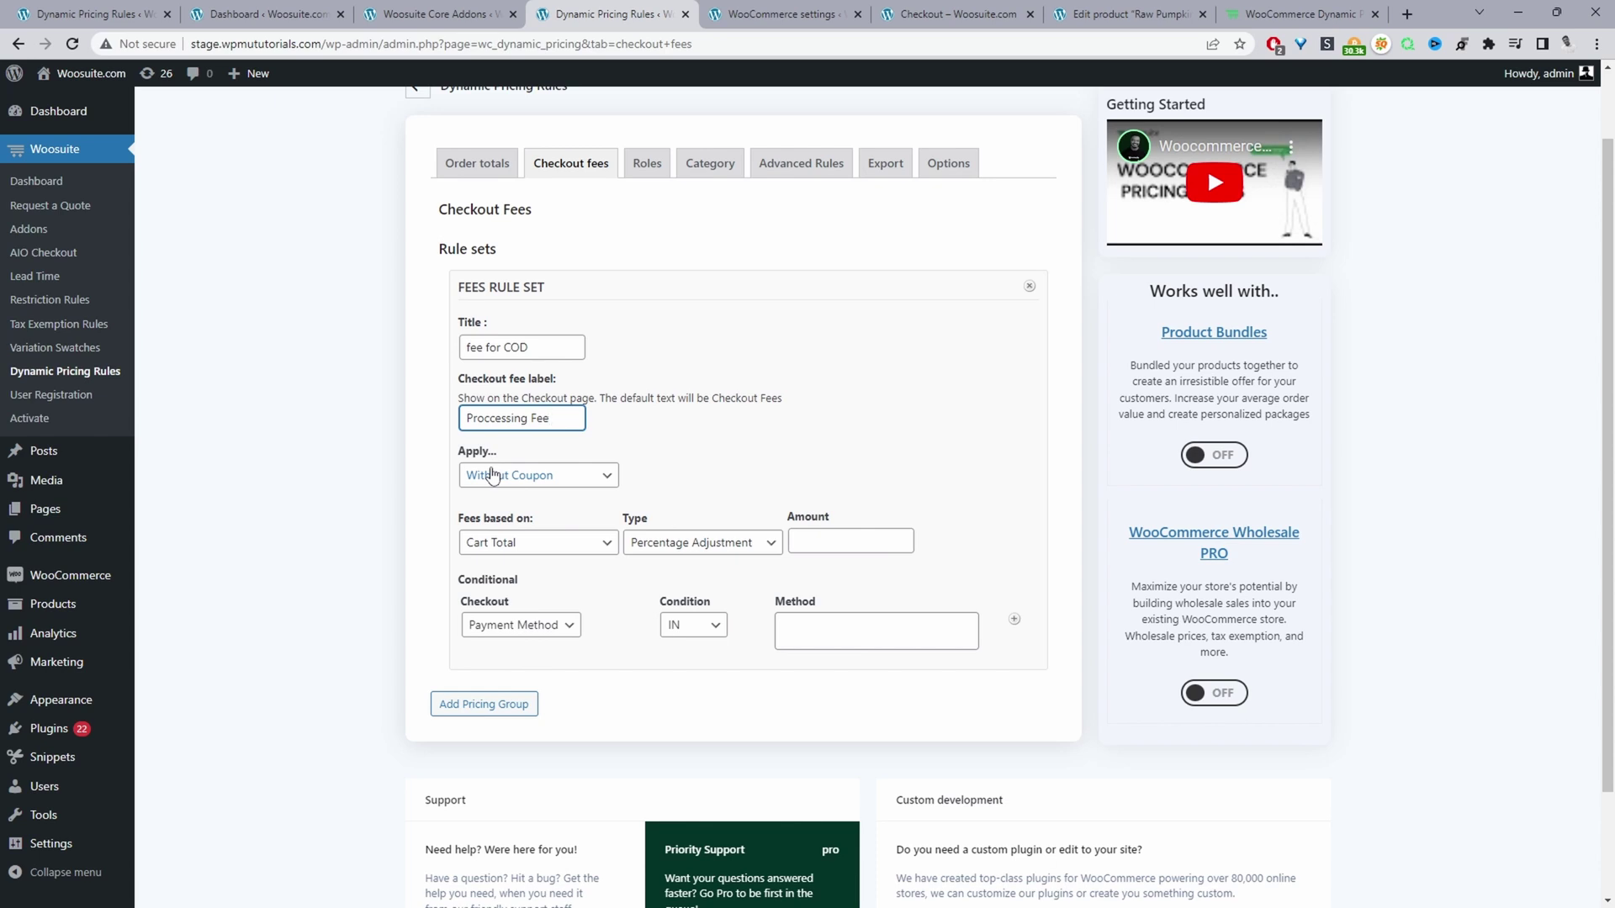
Step: Set the fee to a Percentage Adjustment of 10 based on Cart Total
click(542, 542)
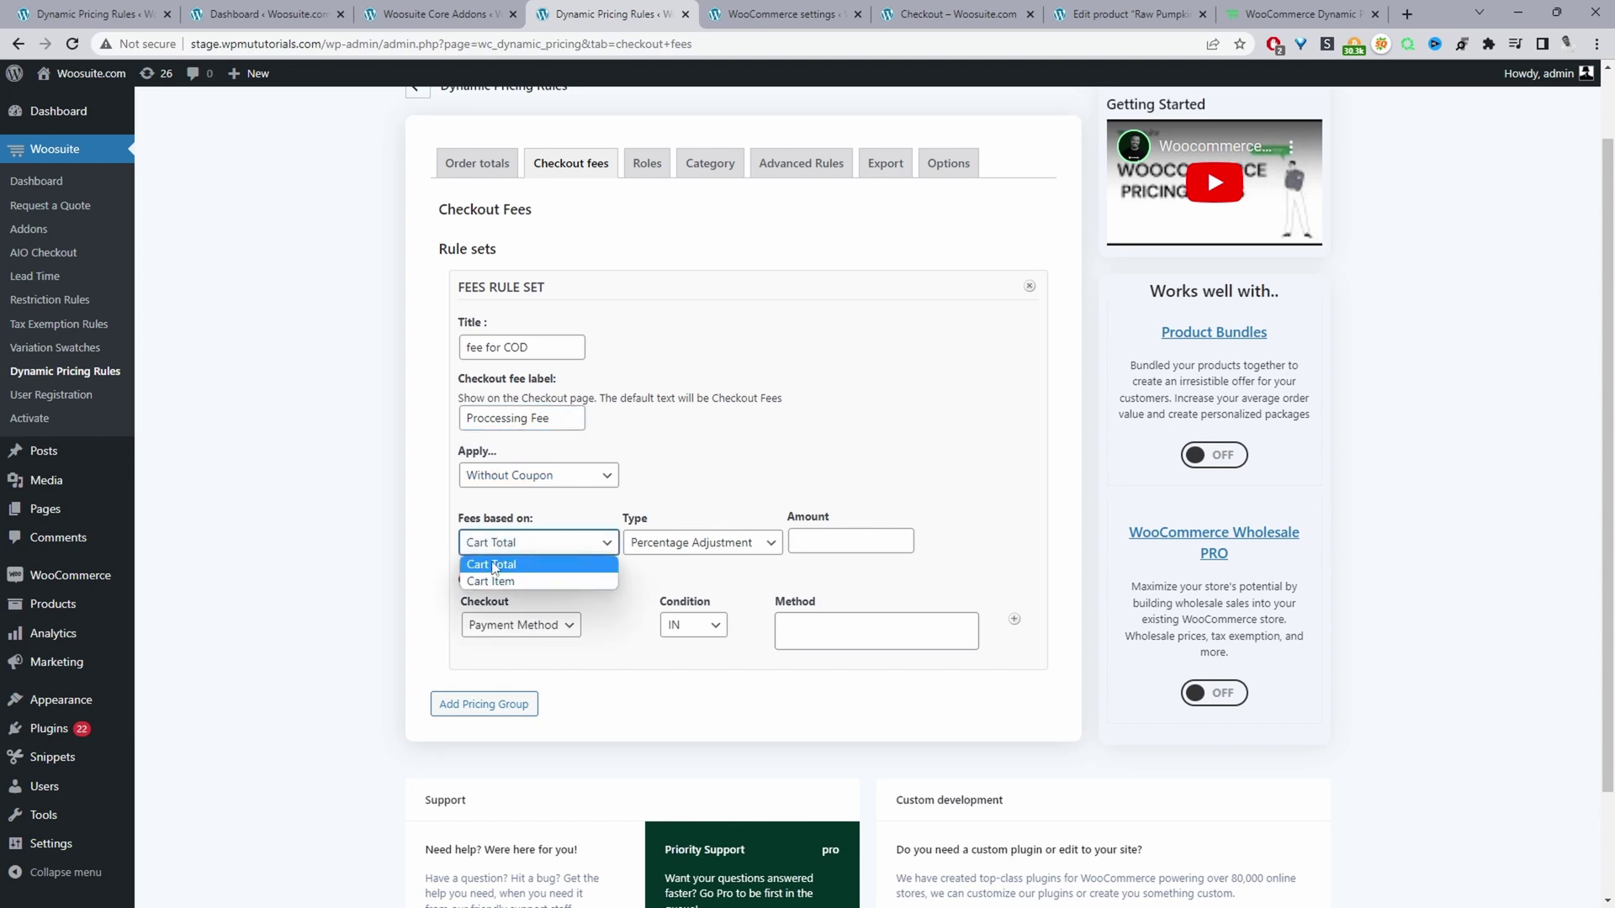
click(533, 582)
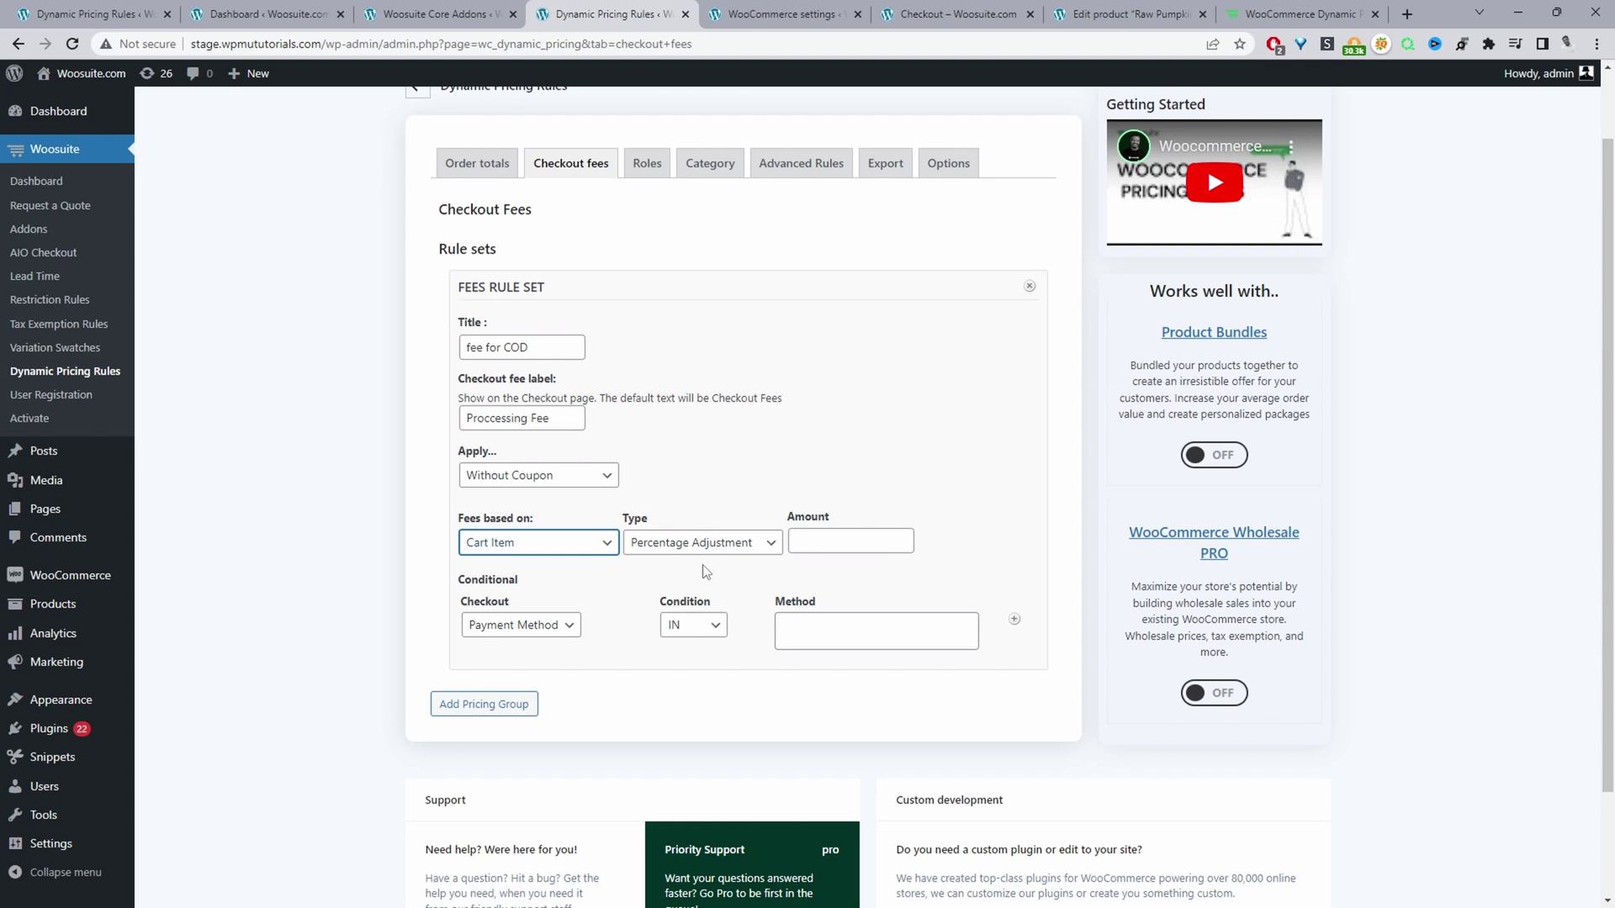
click(603, 545)
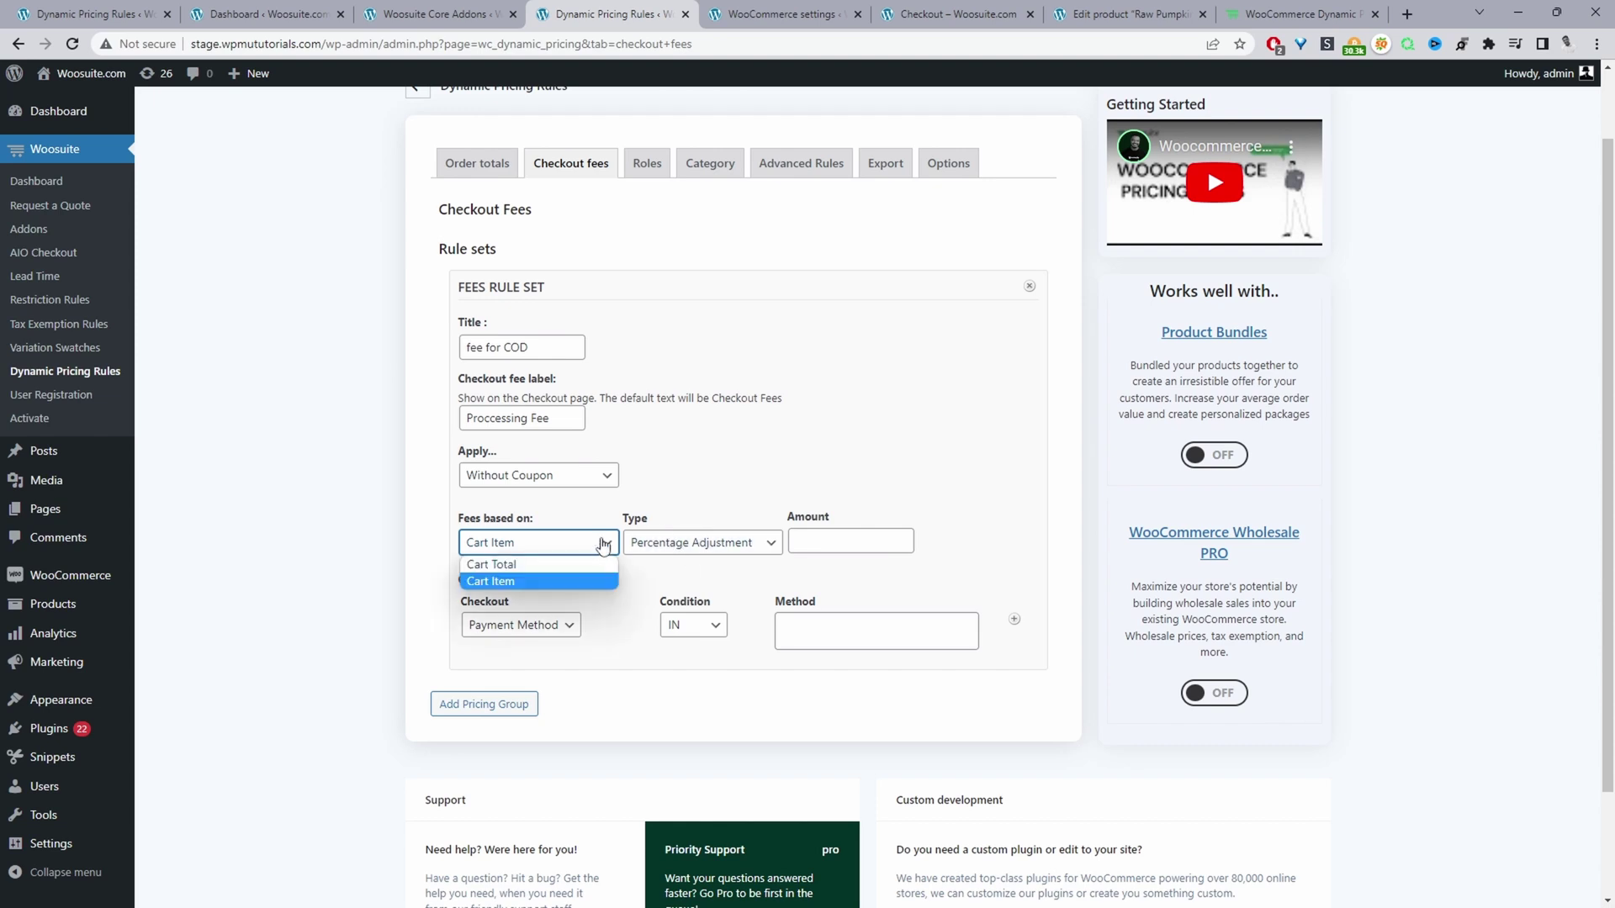
click(487, 565)
click(691, 544)
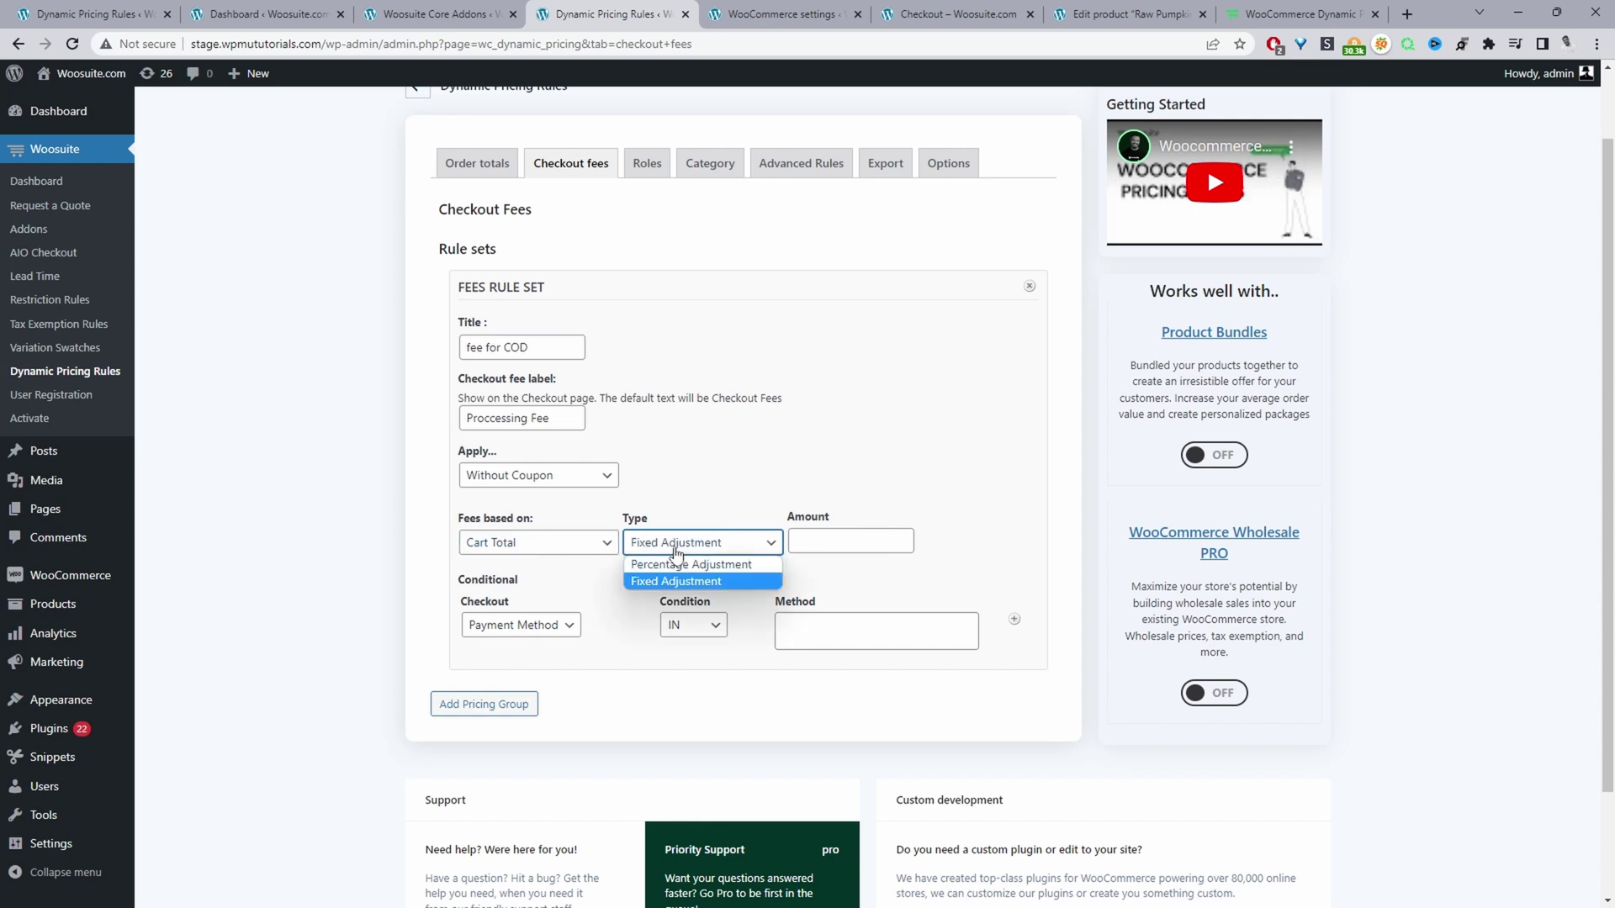
click(682, 582)
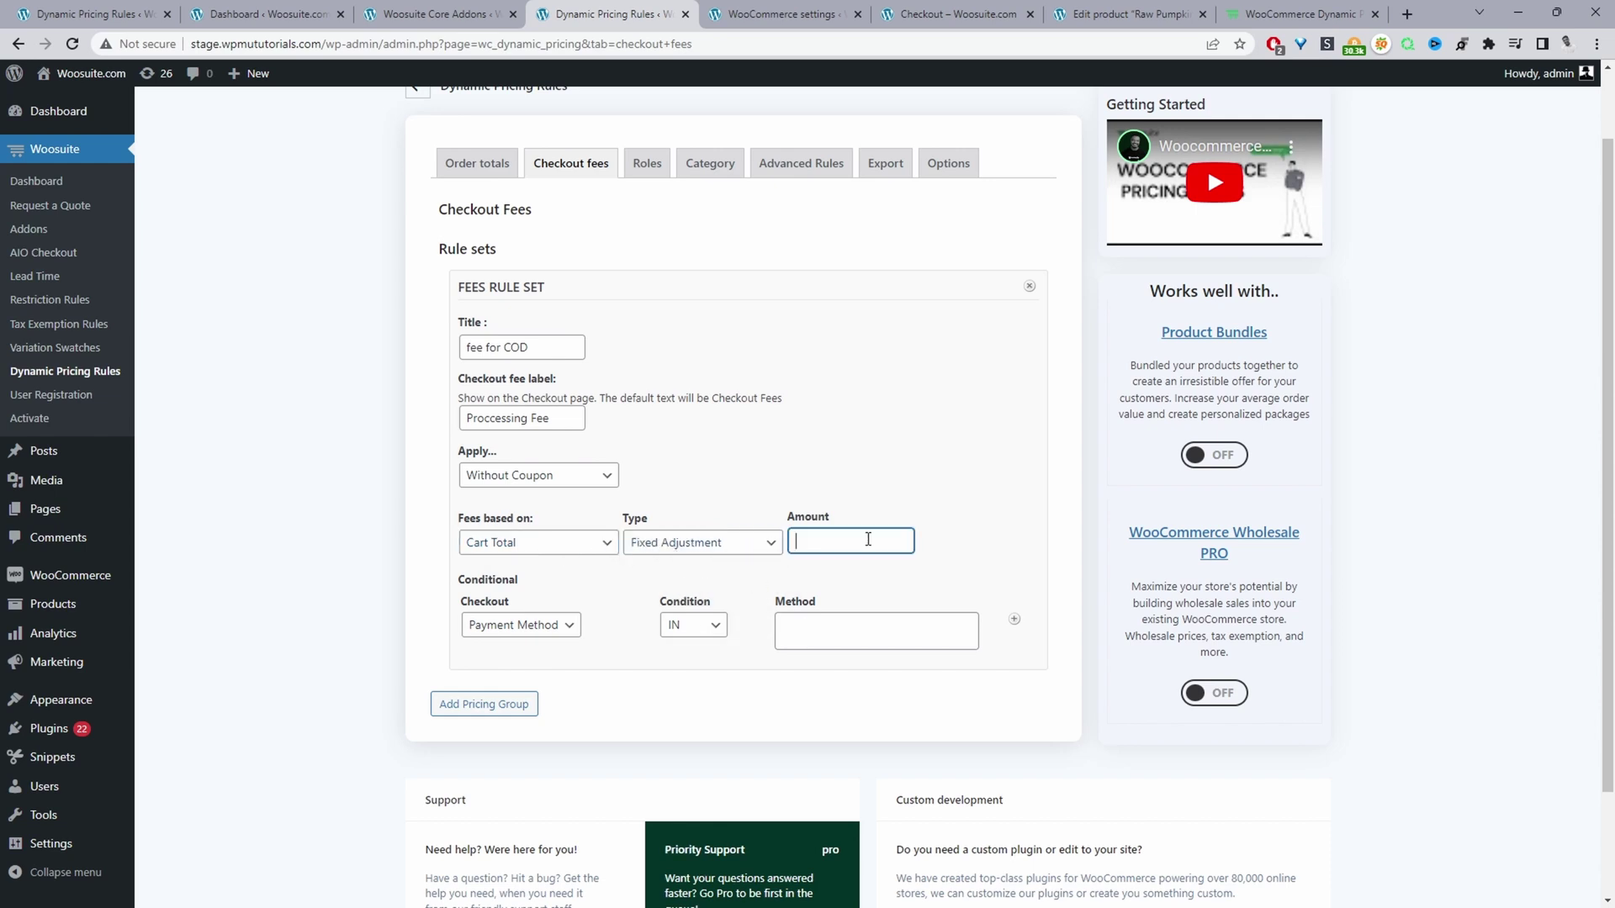
click(716, 545)
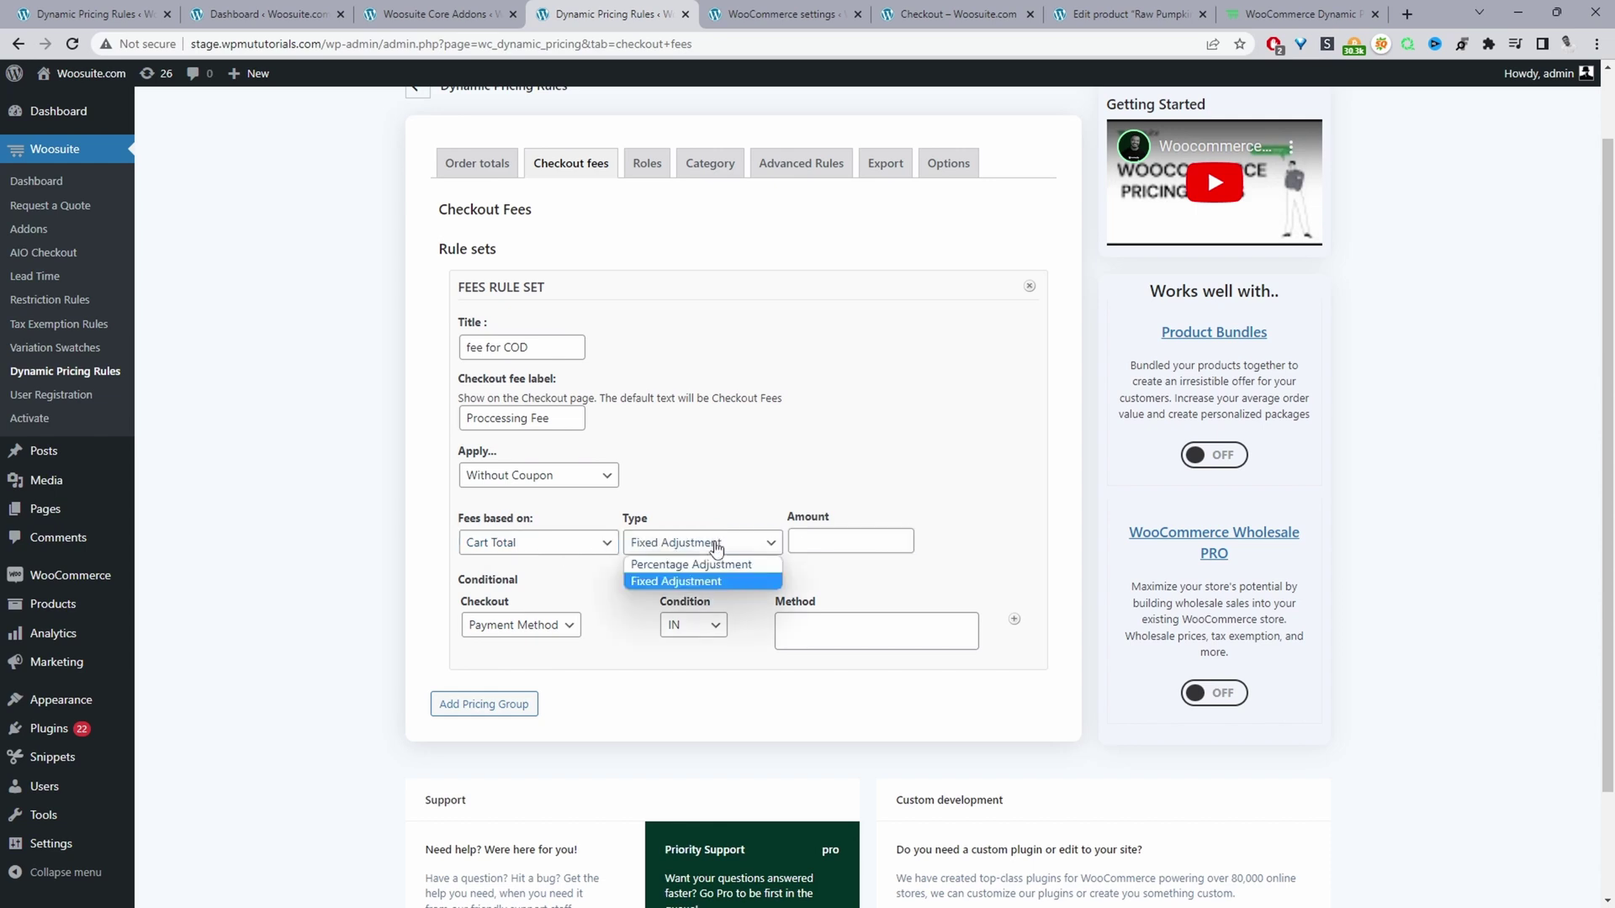
click(678, 569)
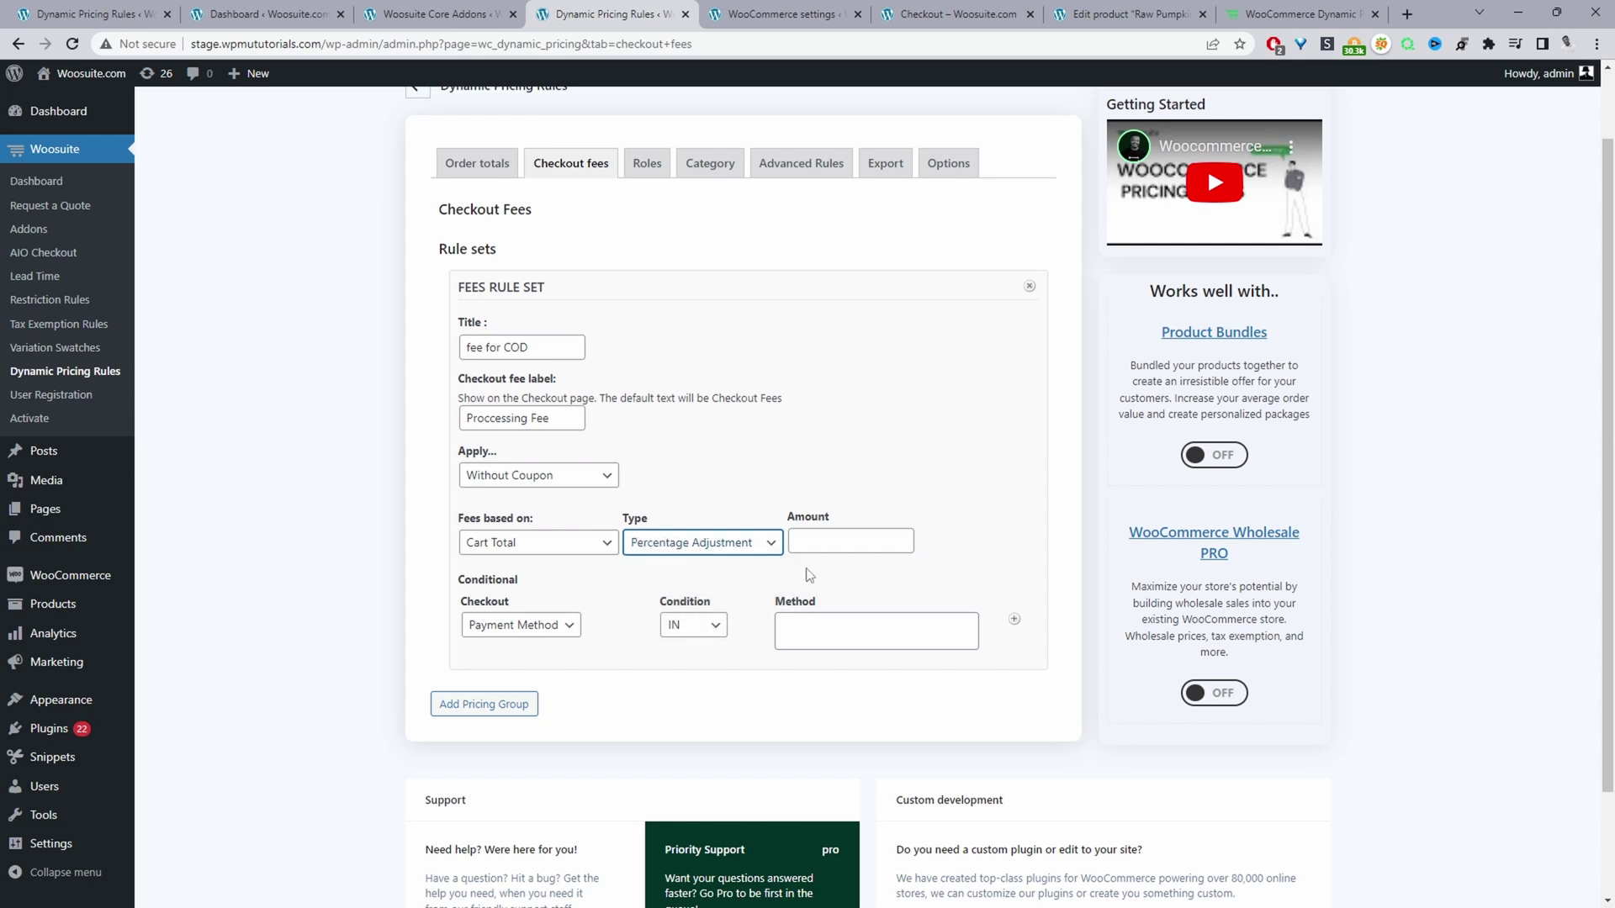
click(814, 541)
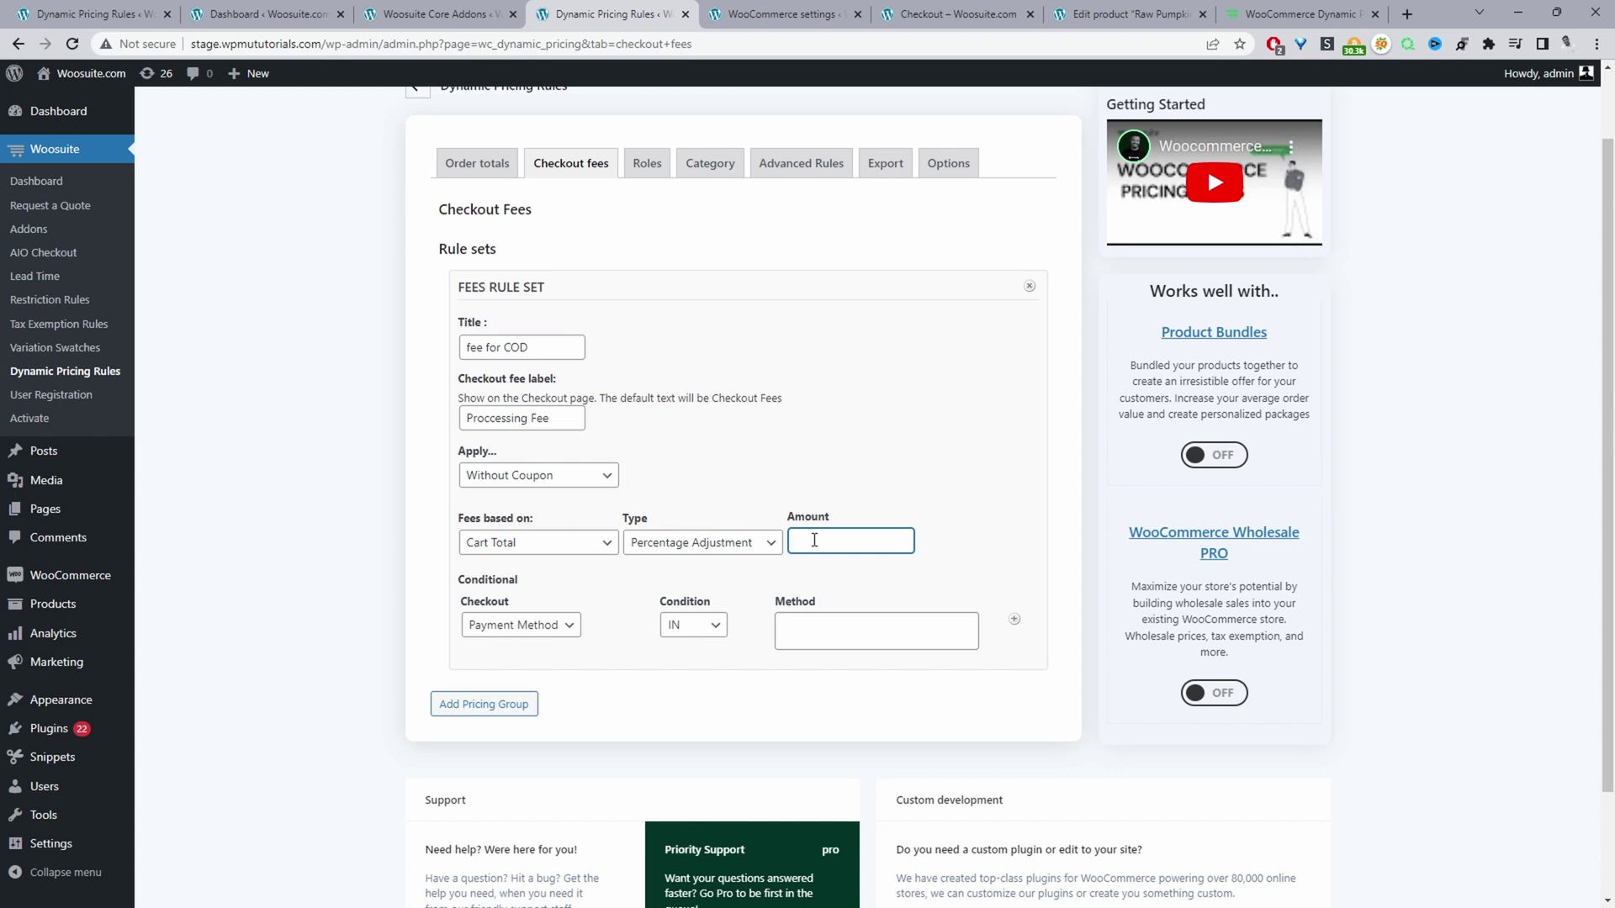
text(10)
Step: Add a Payment Method IN condition matching Direct bank transfer
click(497, 624)
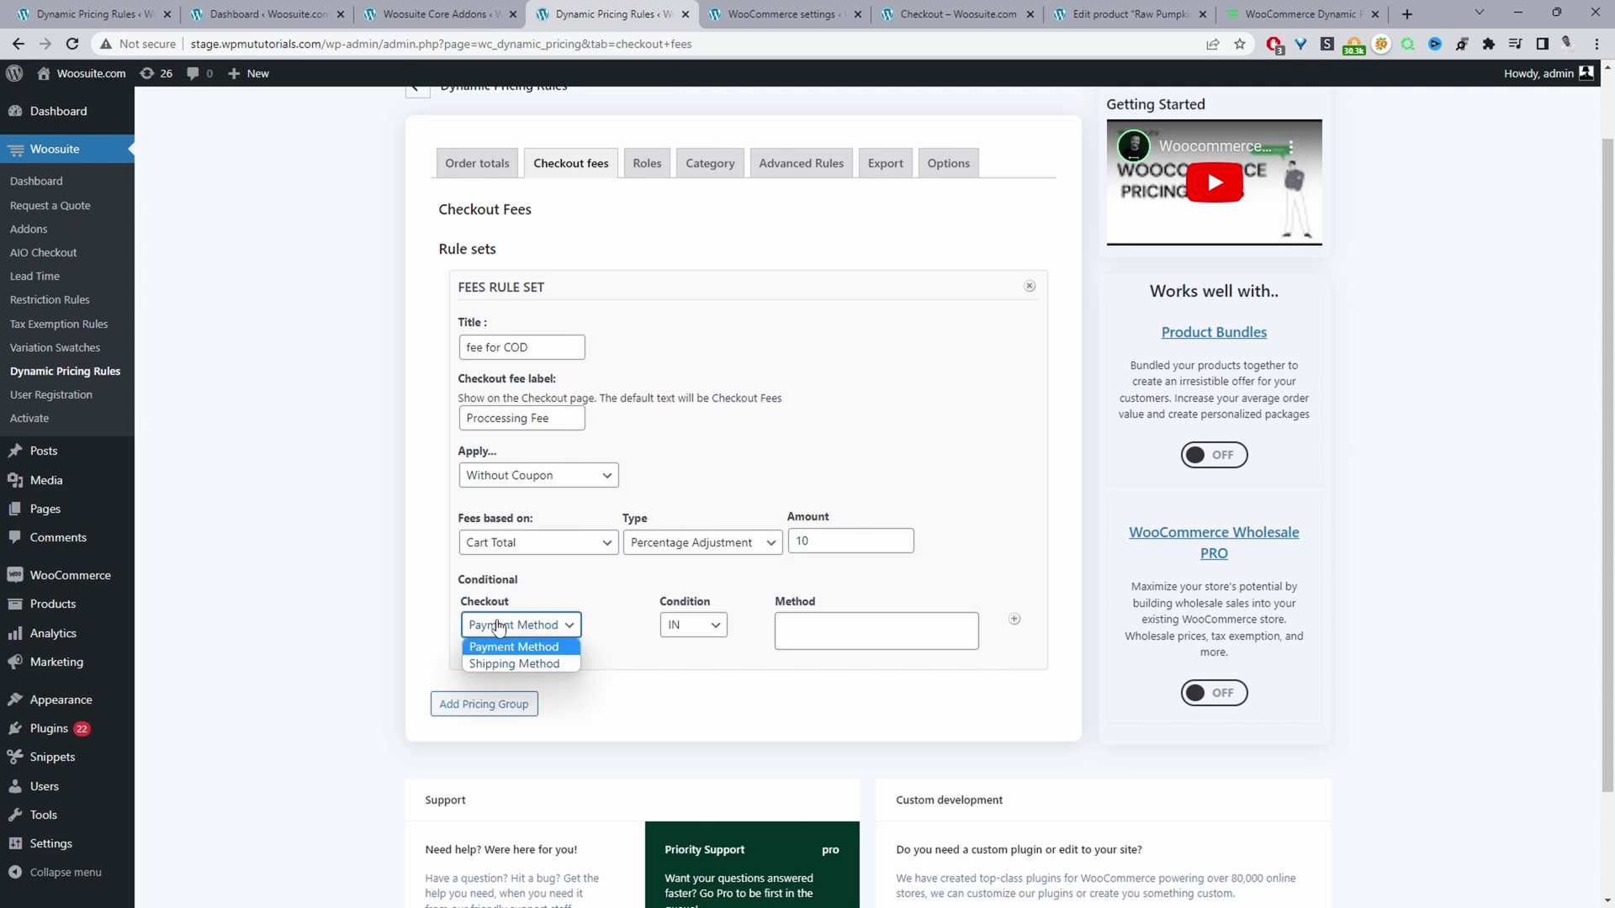
click(531, 651)
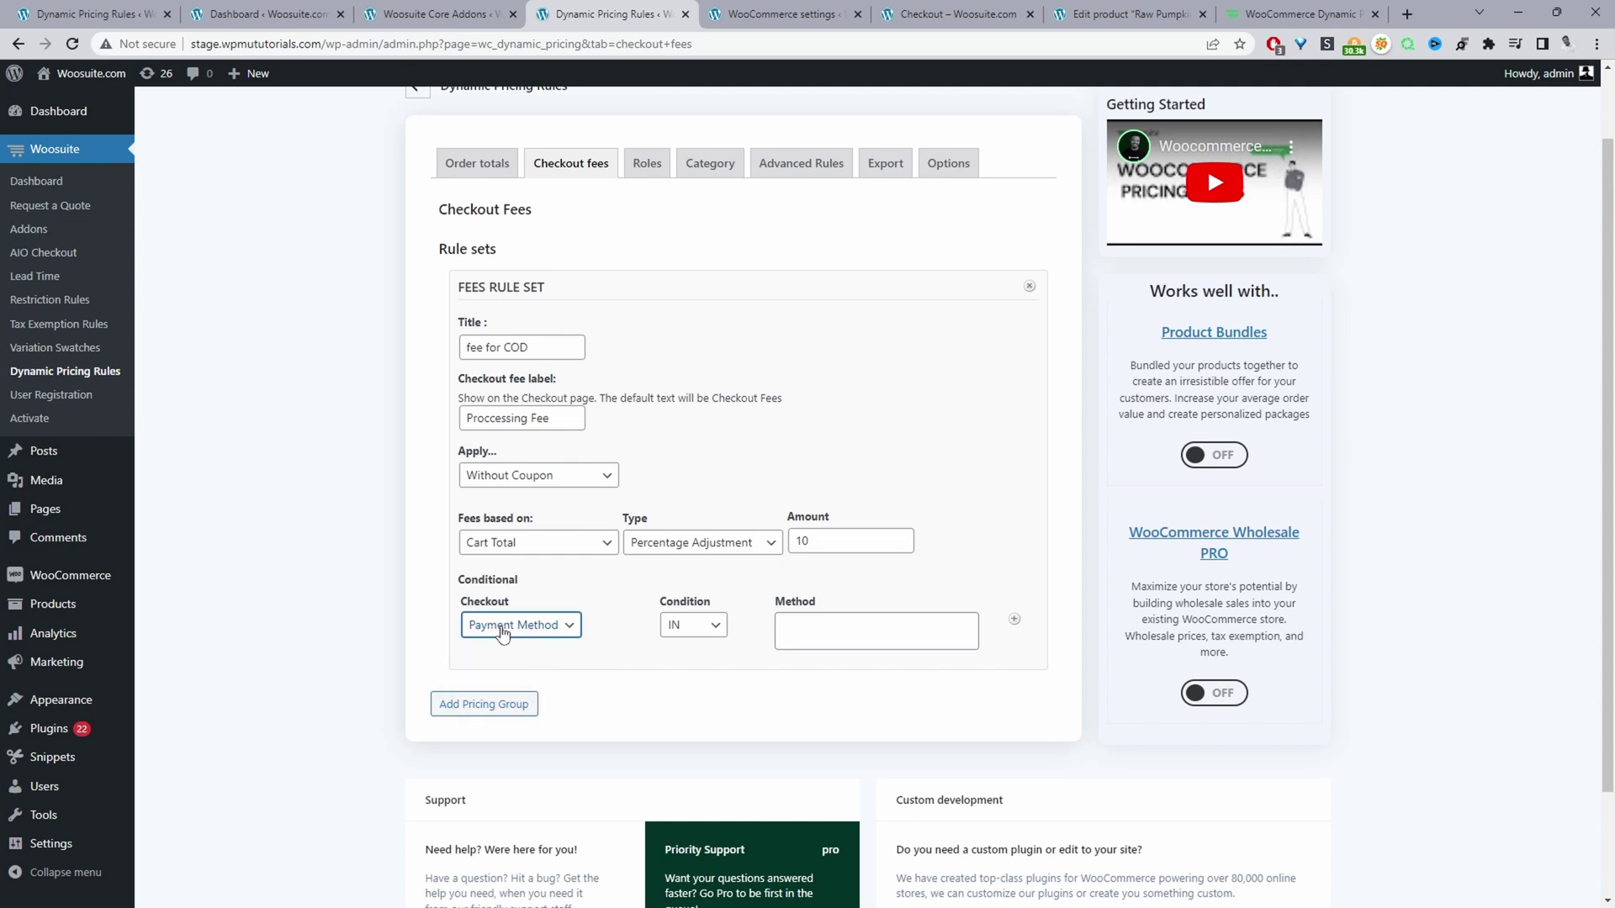
click(714, 632)
click(727, 639)
click(824, 637)
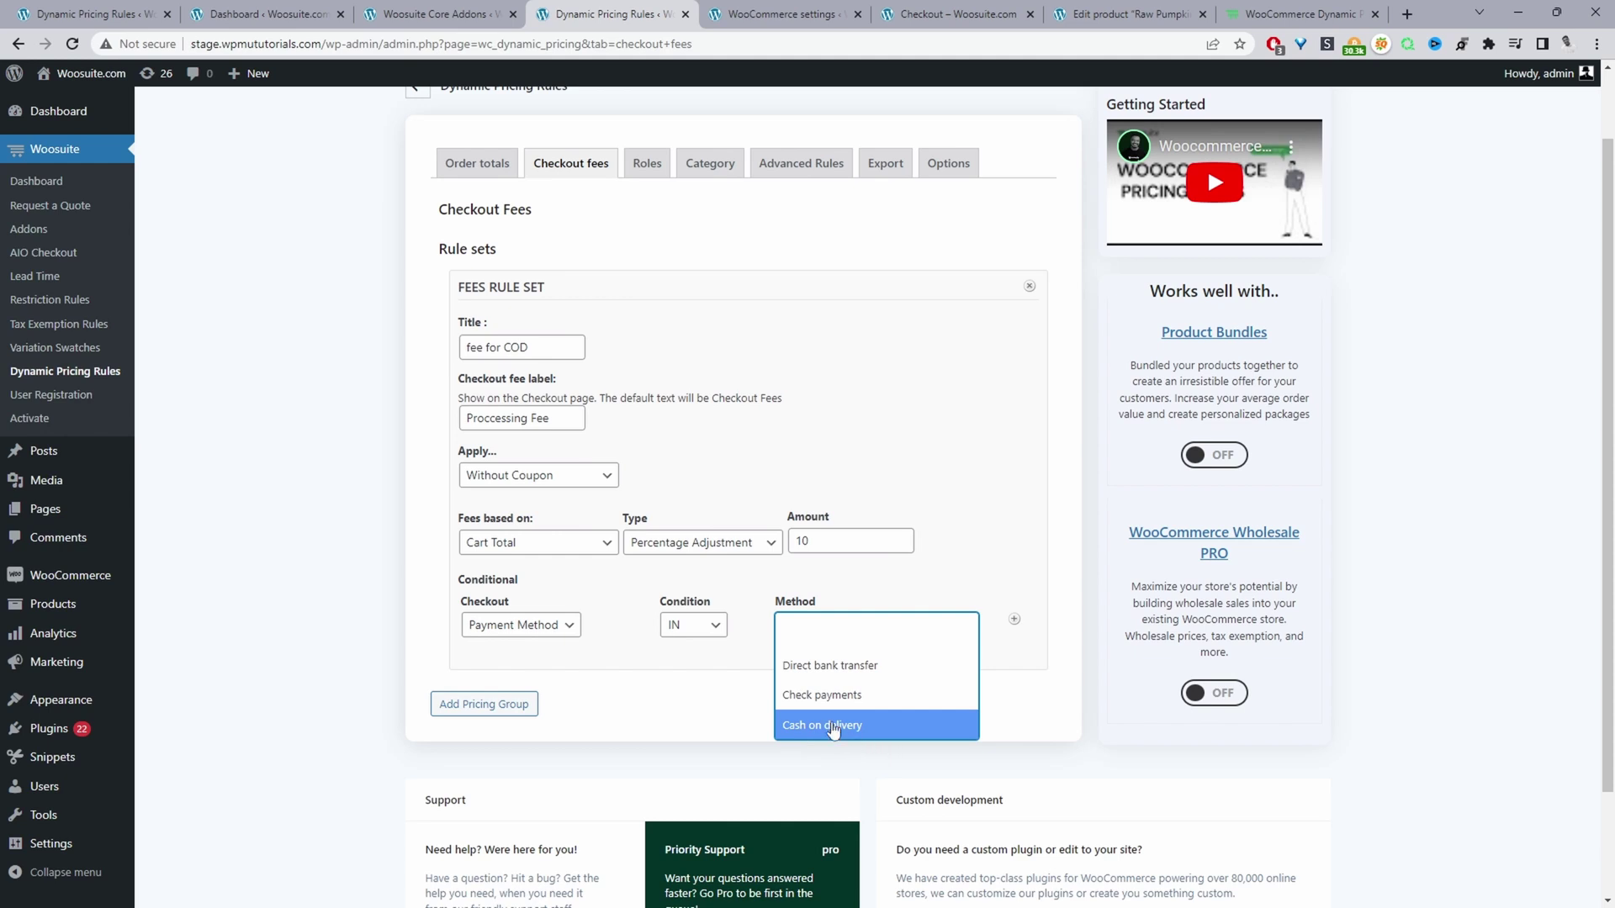
click(833, 670)
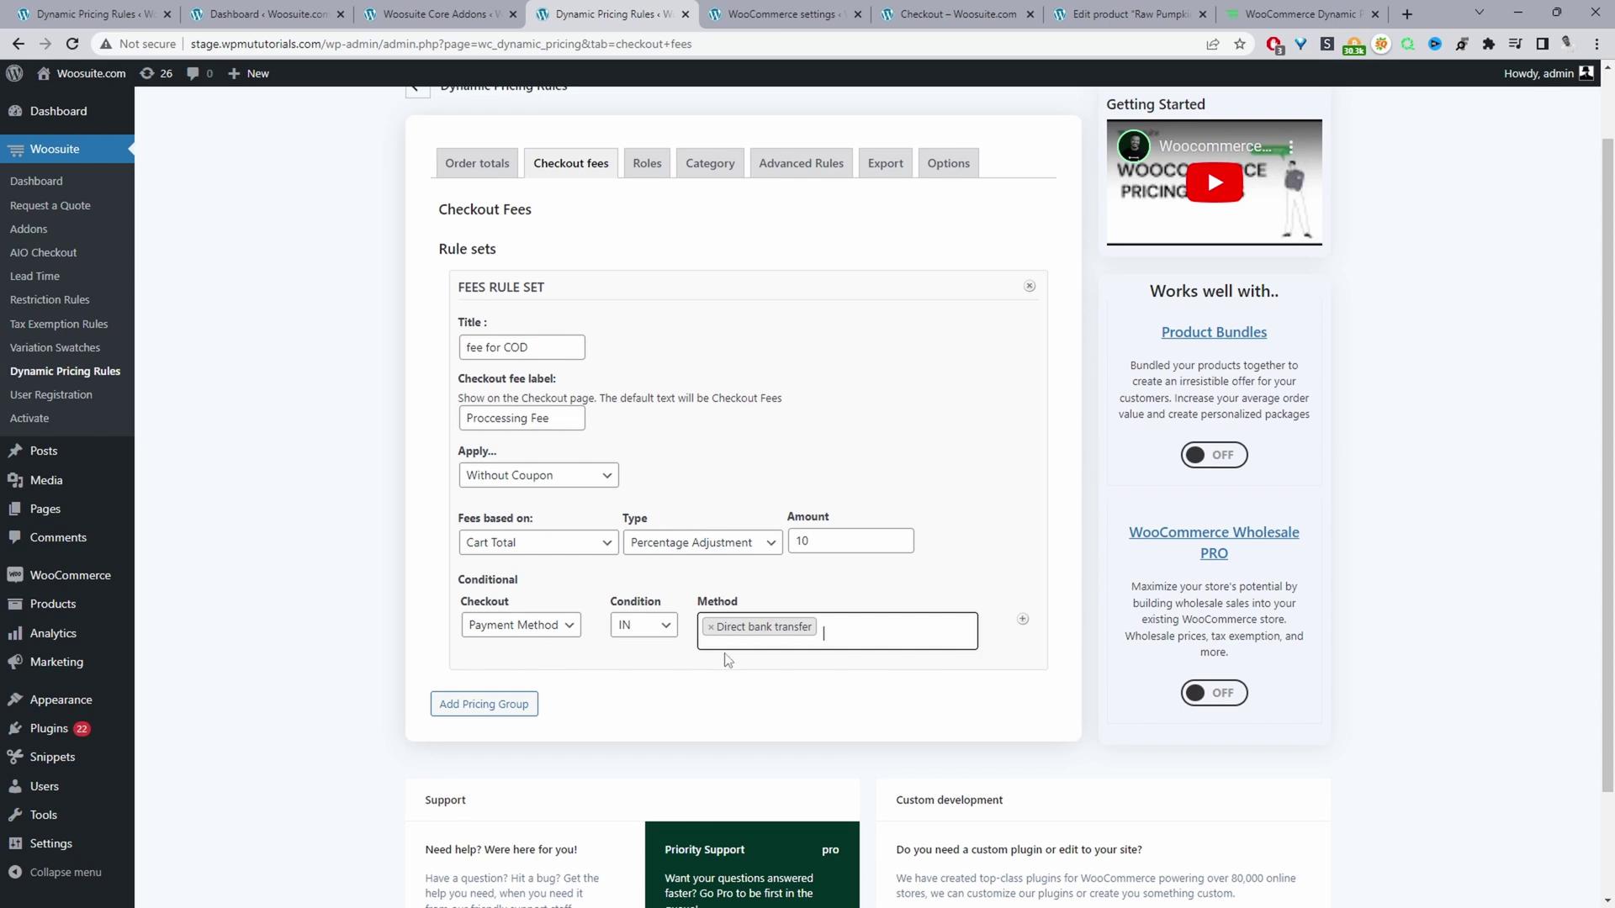
scroll(946, 570, up, 1)
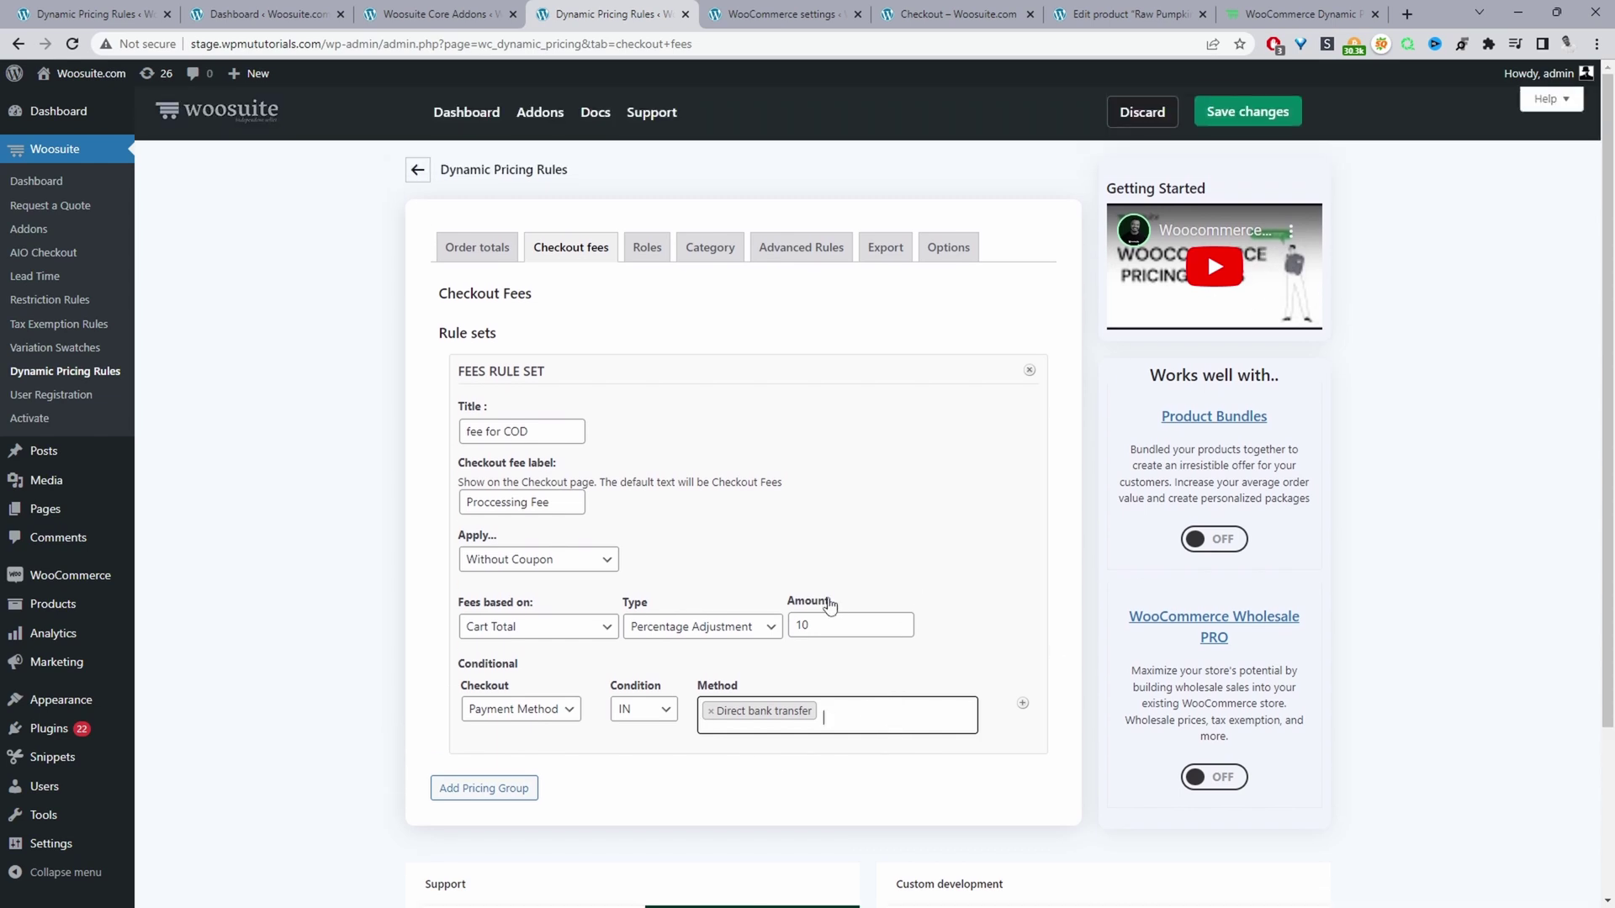
Step: Save the fee rule settings and return to the storefront checkout tab
click(1229, 122)
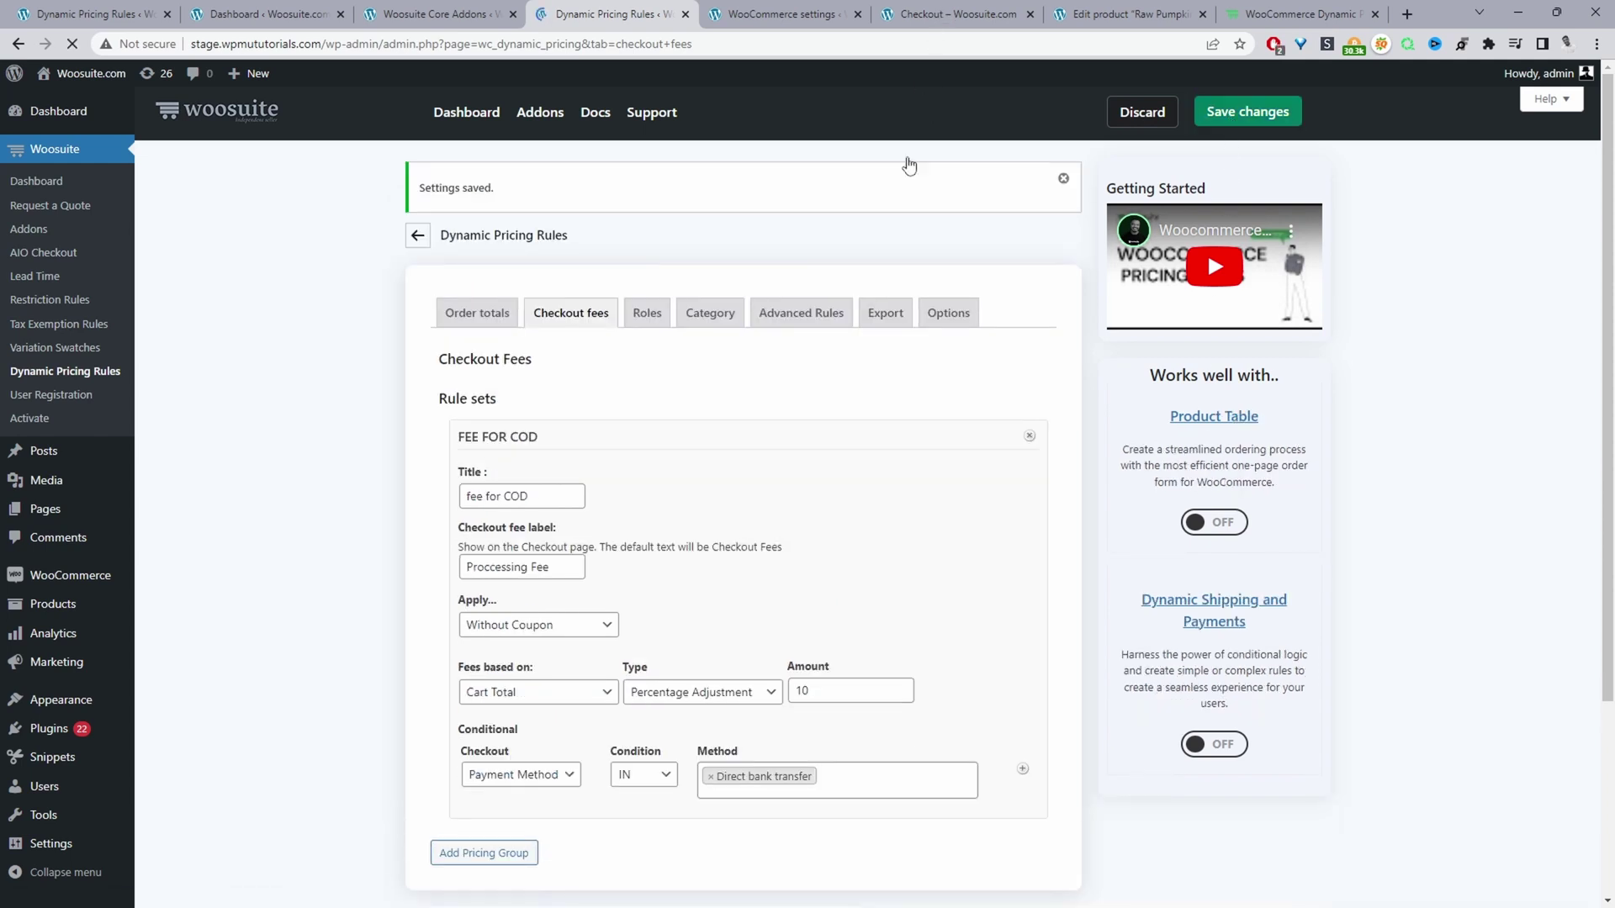
key(ctrl+6)
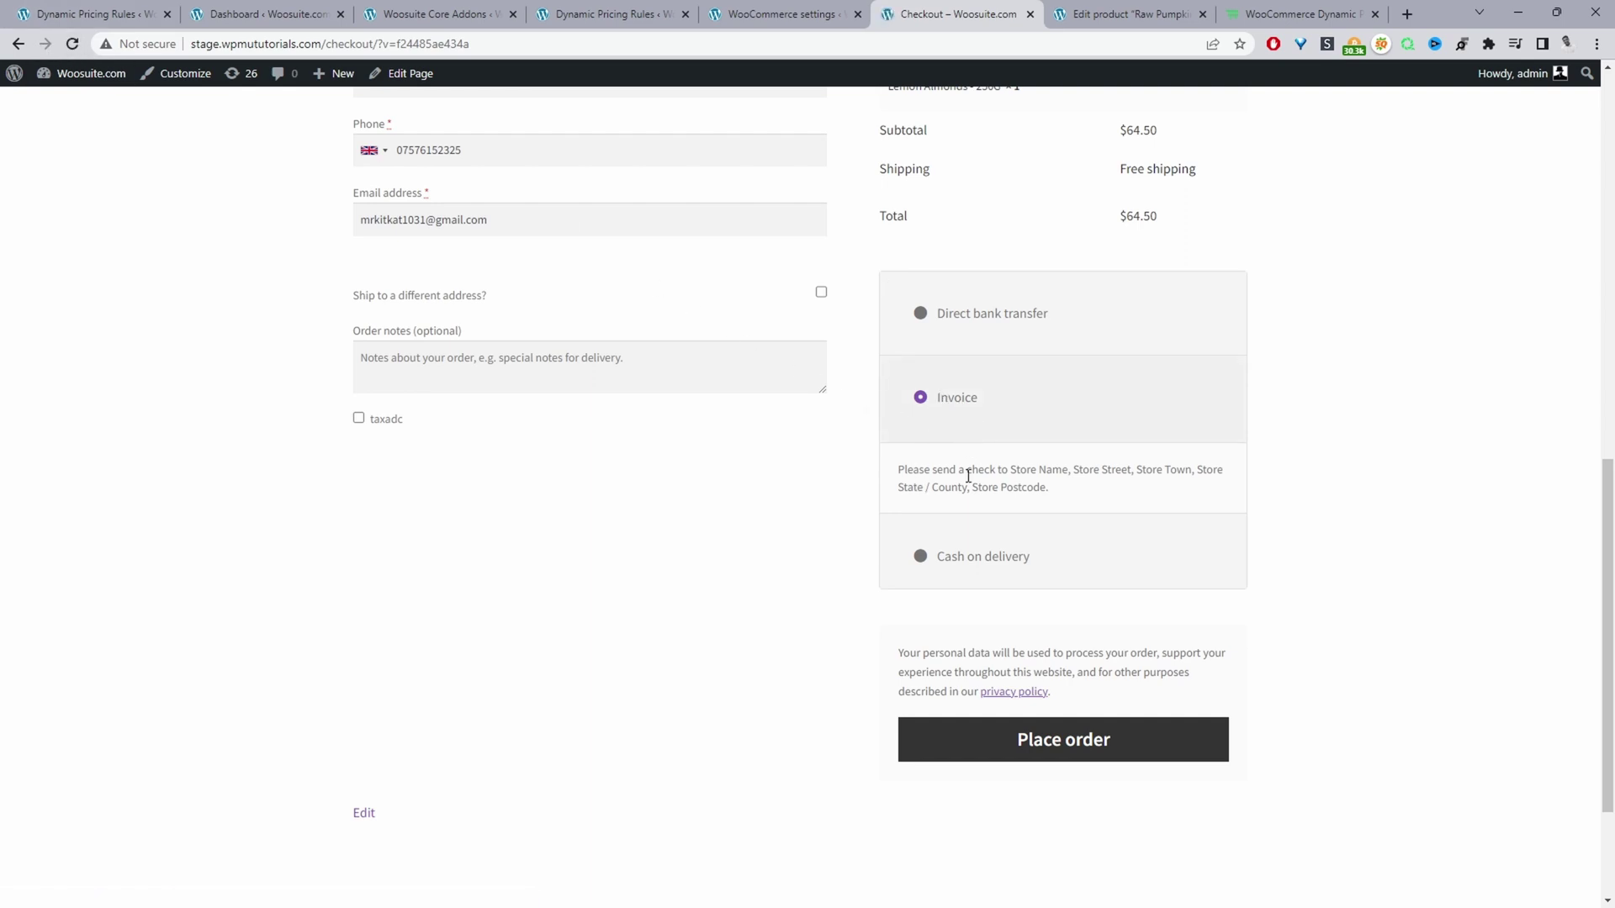
Step: Select Cash on delivery, then Direct bank transfer, to check for the Proccessing Fee
click(922, 558)
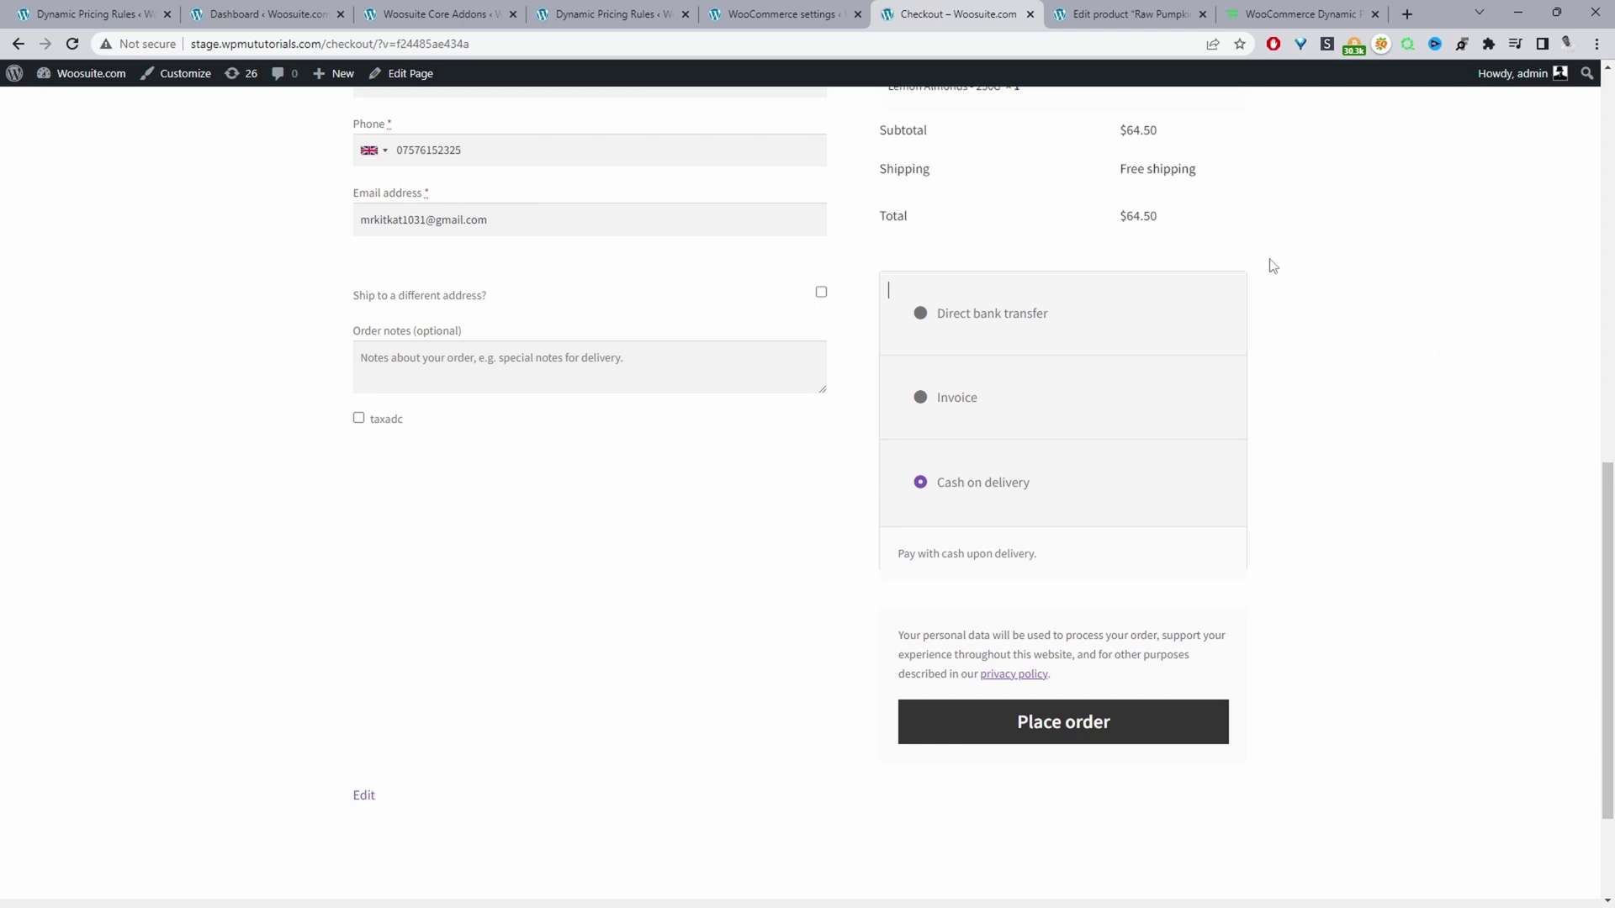
click(953, 316)
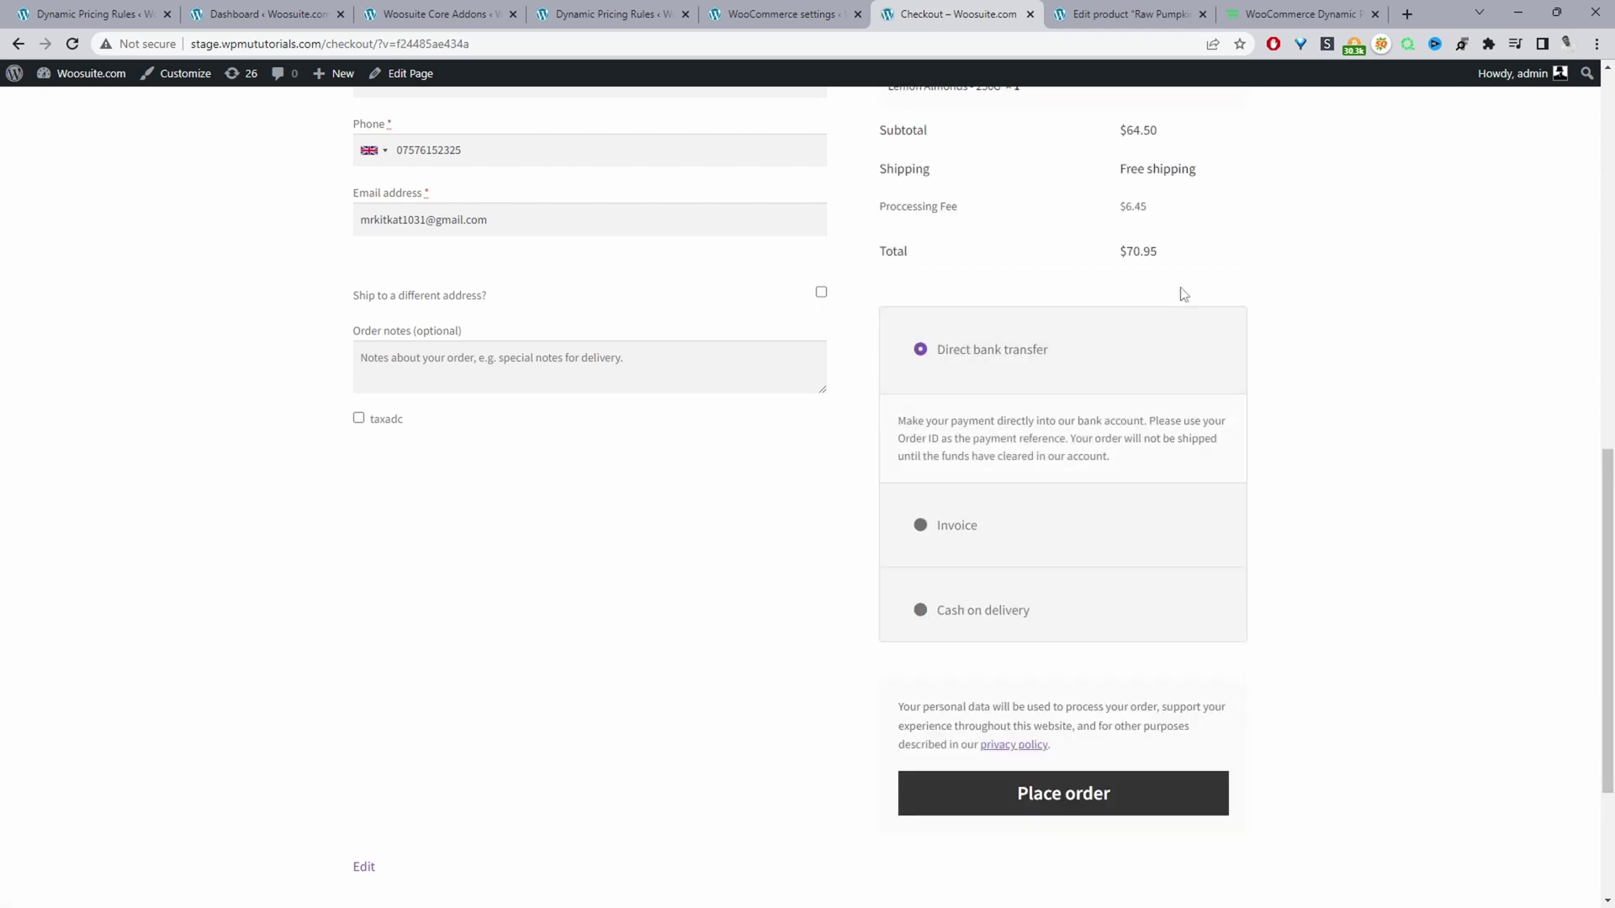